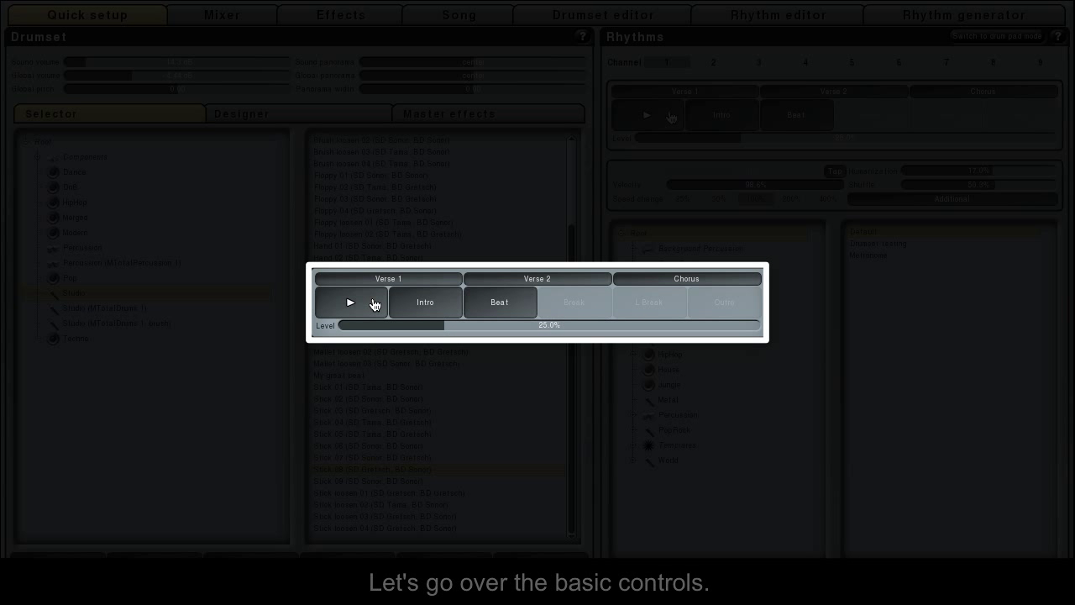
Audition the current rhythm with its intro and alternate intro, stopping playback between them, and play its main beat.
{"action": "left_click", "coordinate": [668, 117]}
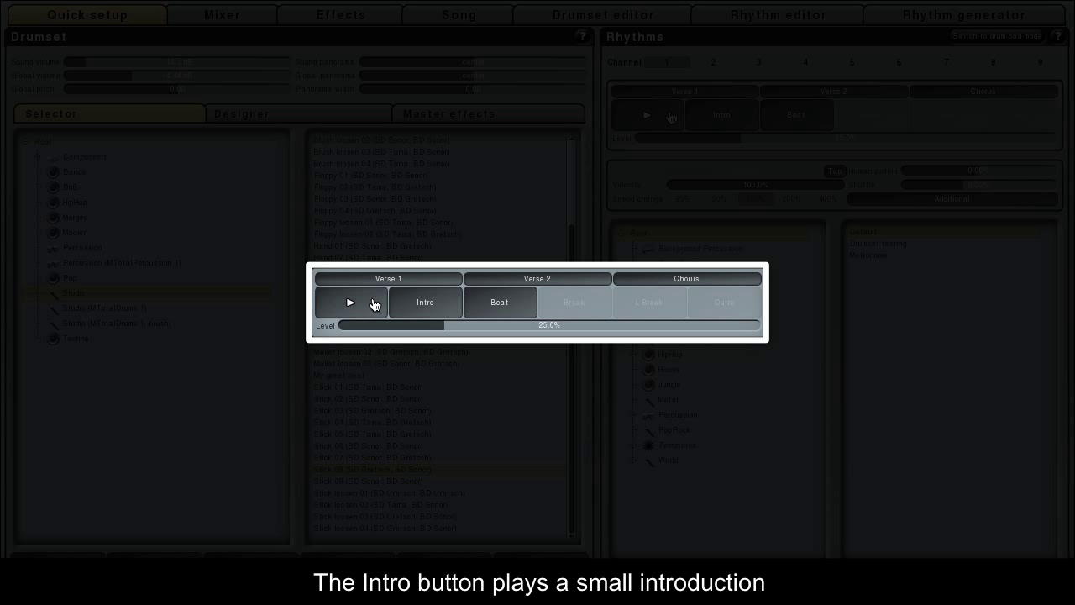
{"action": "left_click", "coordinate": [702, 117]}
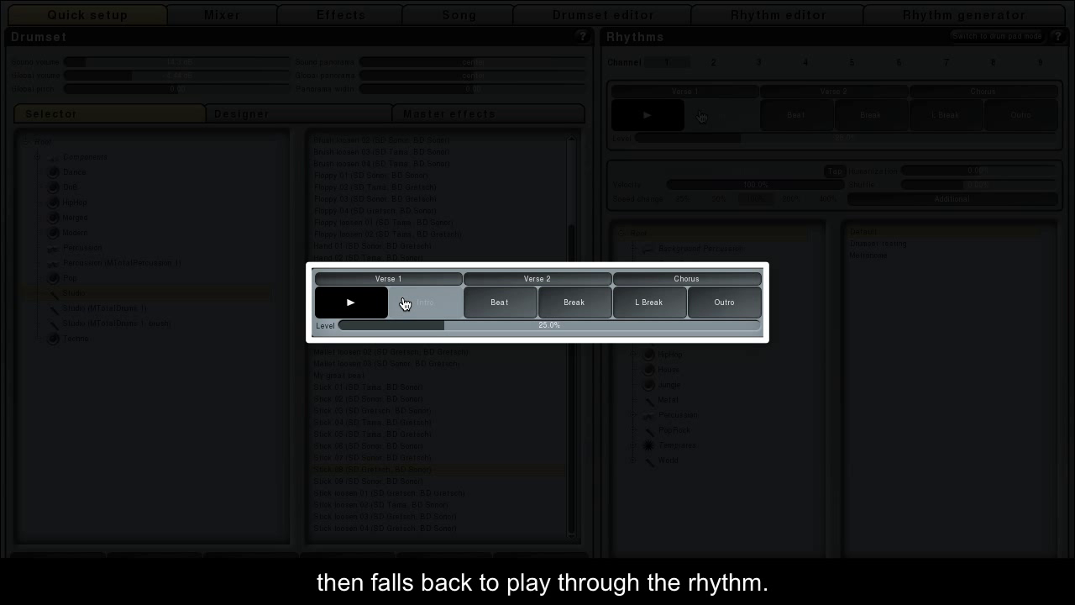
{"action": "left_click", "coordinate": [677, 117]}
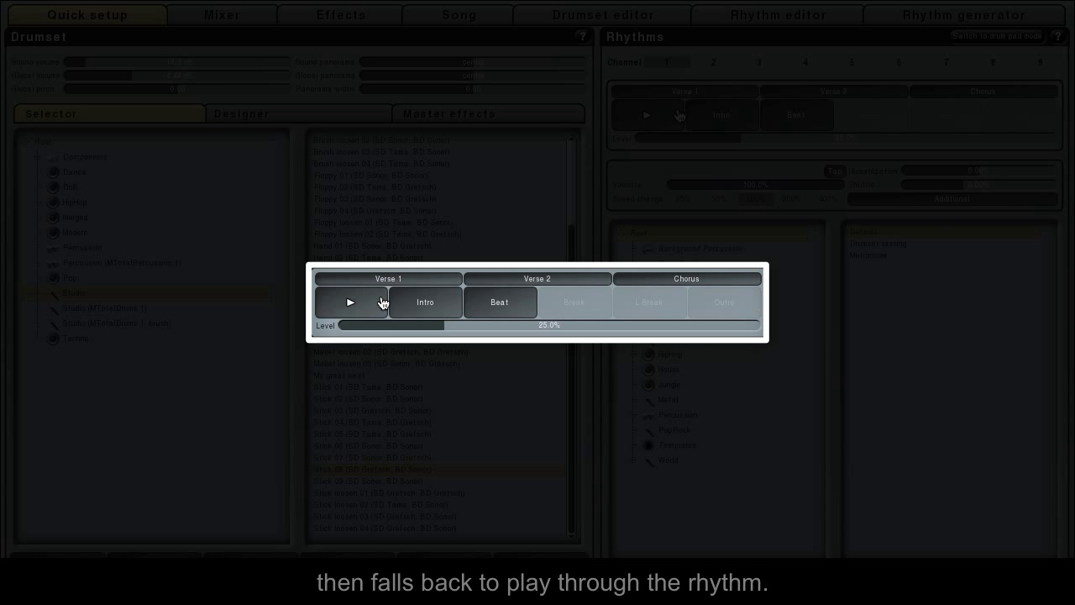
{"action": "left_click", "coordinate": [700, 116]}
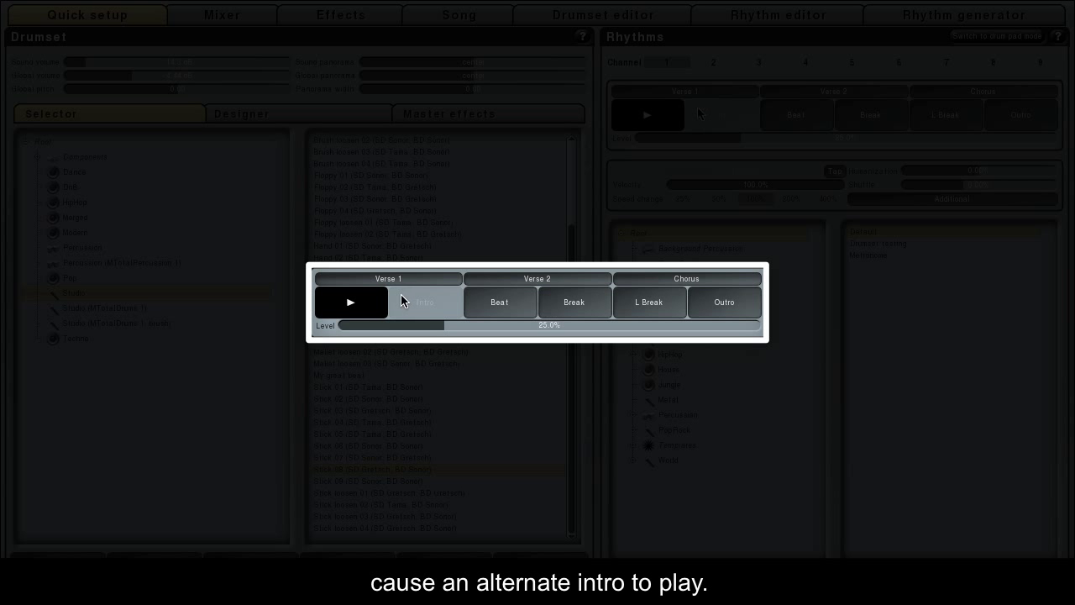
{"action": "left_click", "coordinate": [668, 113]}
{"action": "left_click", "coordinate": [777, 119]}
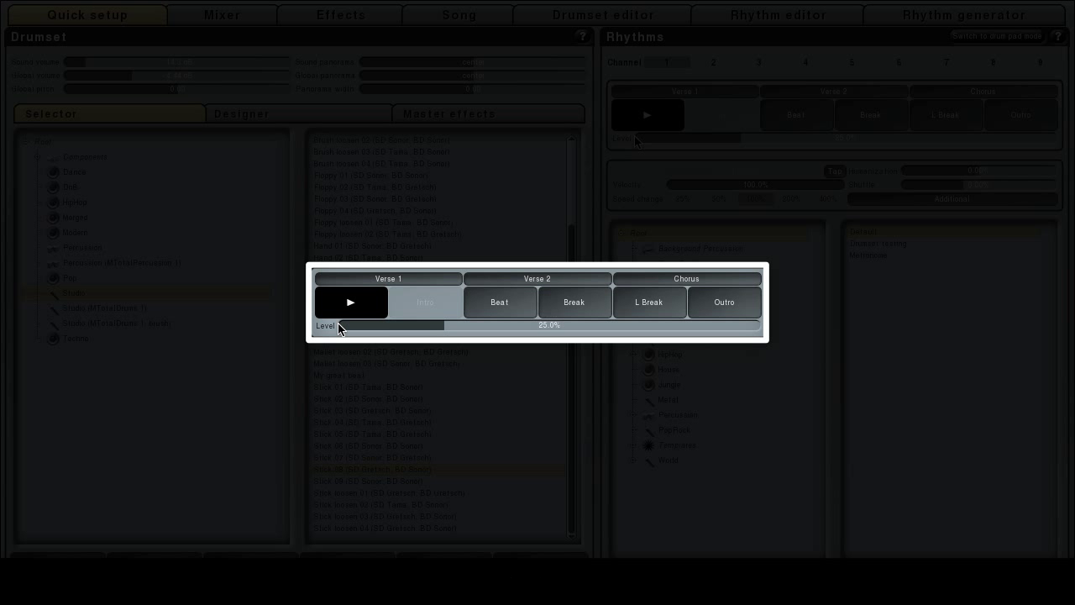
Raise the rhythm level to 100% and trigger a break, then lower the level to about 0.20%.
{"action": "left_click_drag", "start_coordinate": [339, 328], "coordinate": [488, 330]}
{"action": "left_click_drag", "start_coordinate": [783, 143], "coordinate": [1069, 140]}
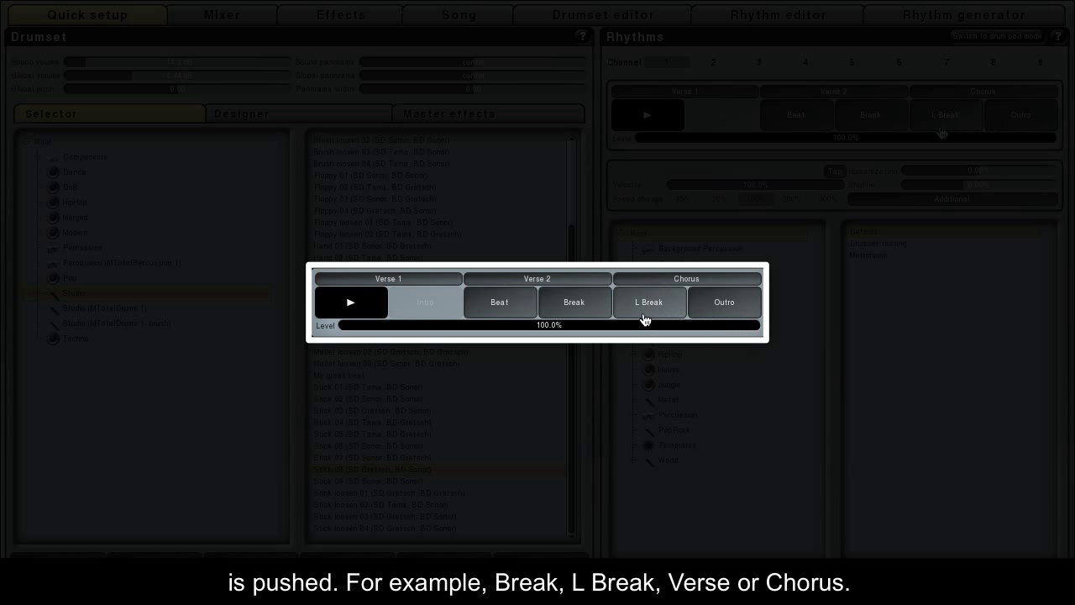
{"action": "left_click", "coordinate": [593, 312]}
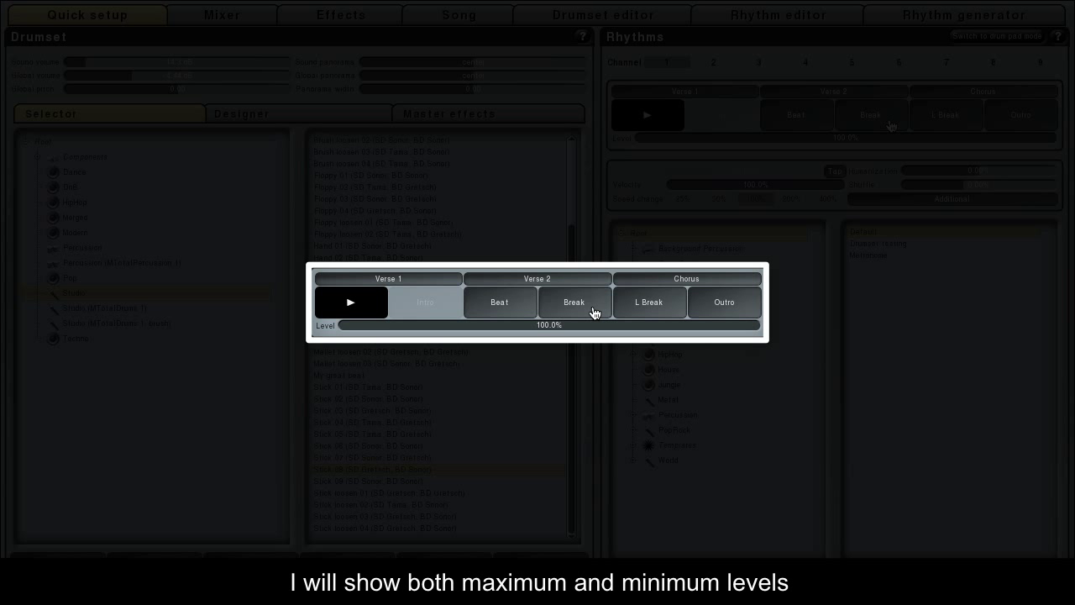
{"action": "left_click_drag", "start_coordinate": [538, 324], "coordinate": [339, 325]}
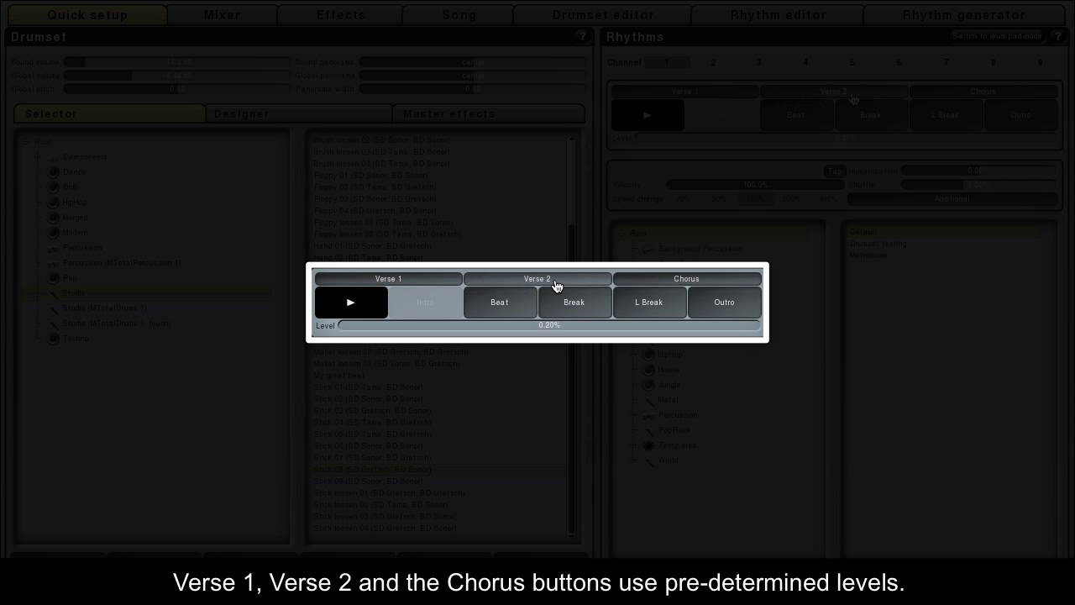
Play the rhythm at its preset levels, going through Verse 1, Verse 2 and Chorus.
{"action": "left_click", "coordinate": [438, 281]}
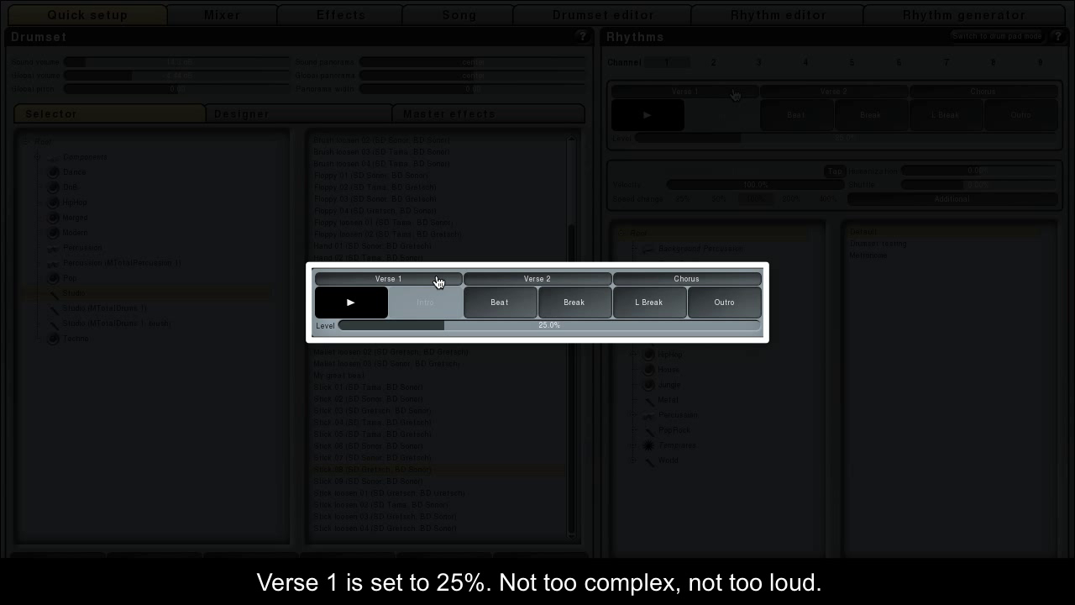
{"action": "left_click", "coordinate": [509, 283]}
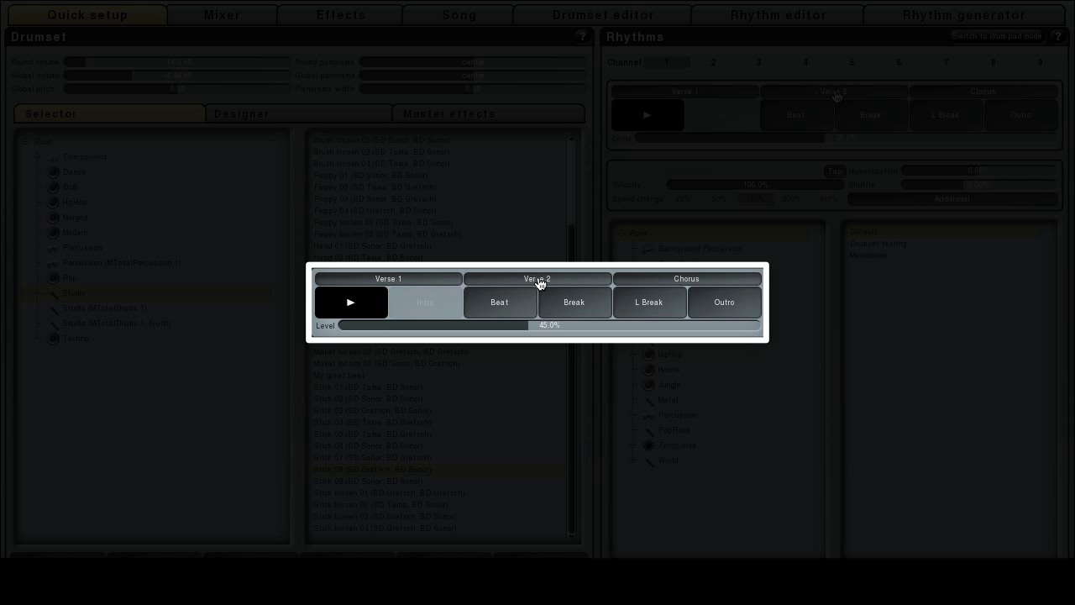
{"action": "left_click", "coordinate": [640, 283]}
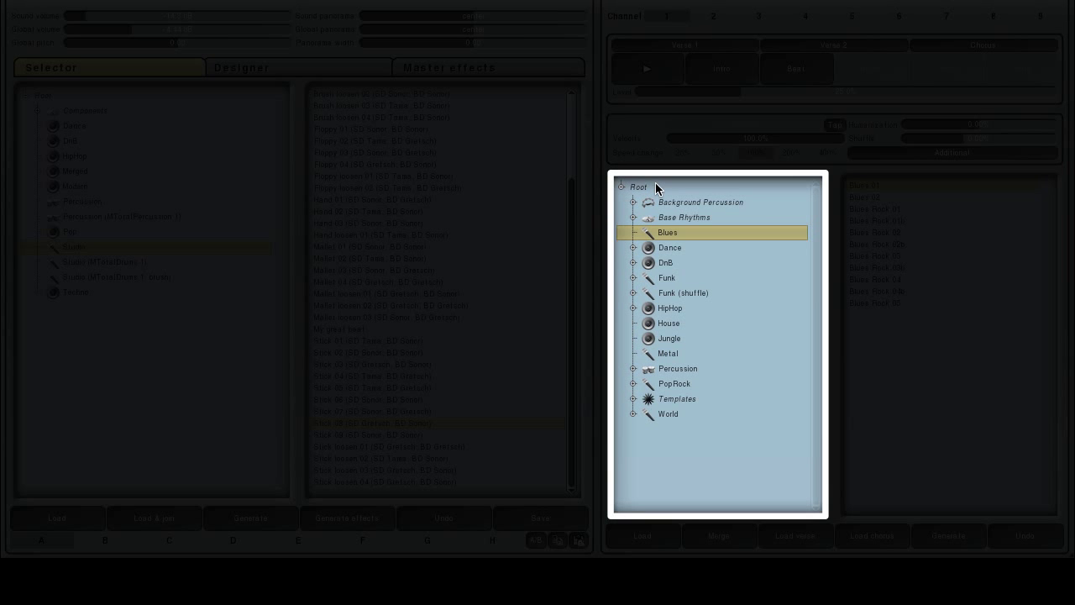
Look through the preset rhythm folders from Blues down to Templates, then return to the Root folder.
{"action": "key", "text": "Down"}
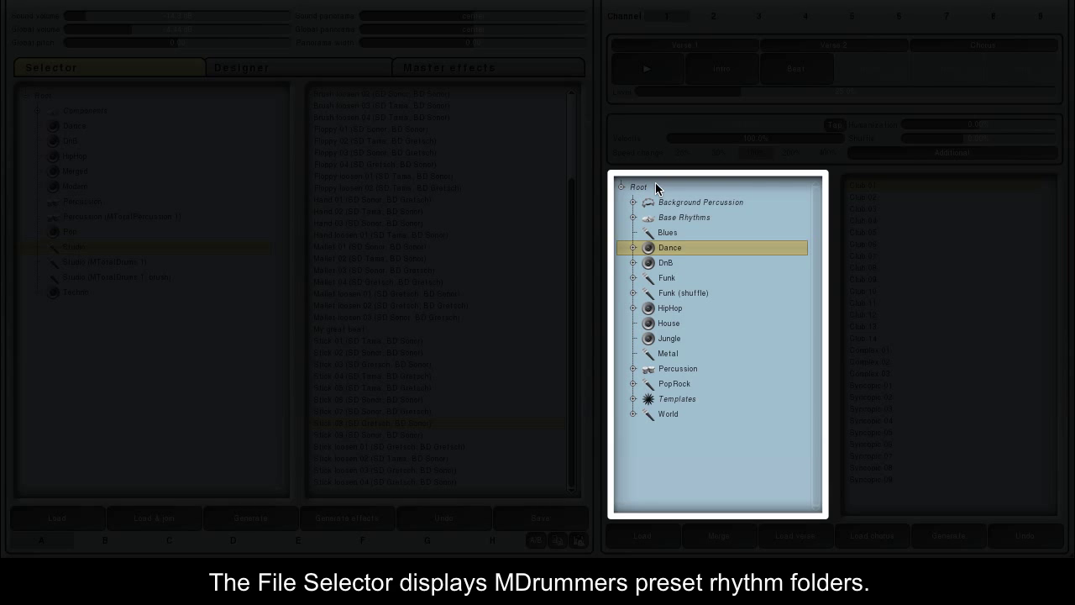
{"action": "key", "text": "Down"}
{"action": "key", "text": "Down"}
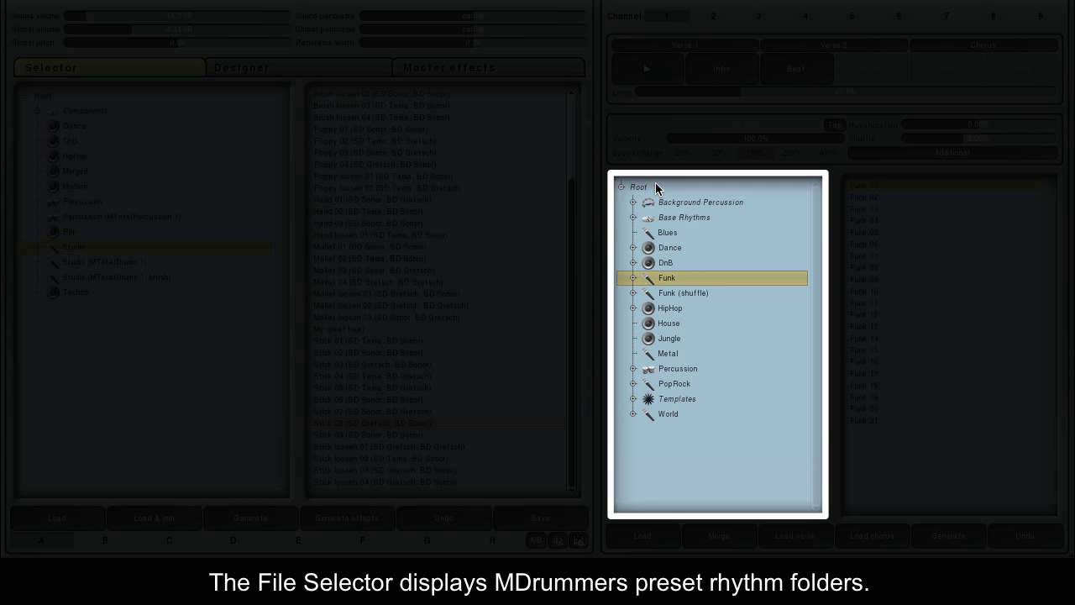
{"action": "key", "text": "Down"}
{"action": "key", "text": "Down"}
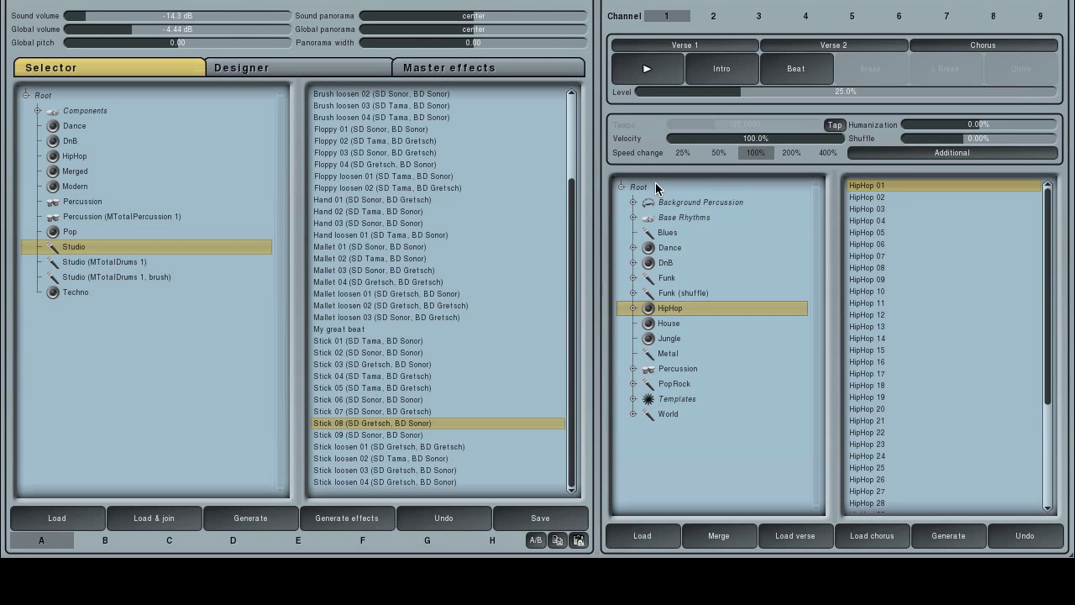
{"action": "key", "text": "Down"}
{"action": "key", "text": "Down"}
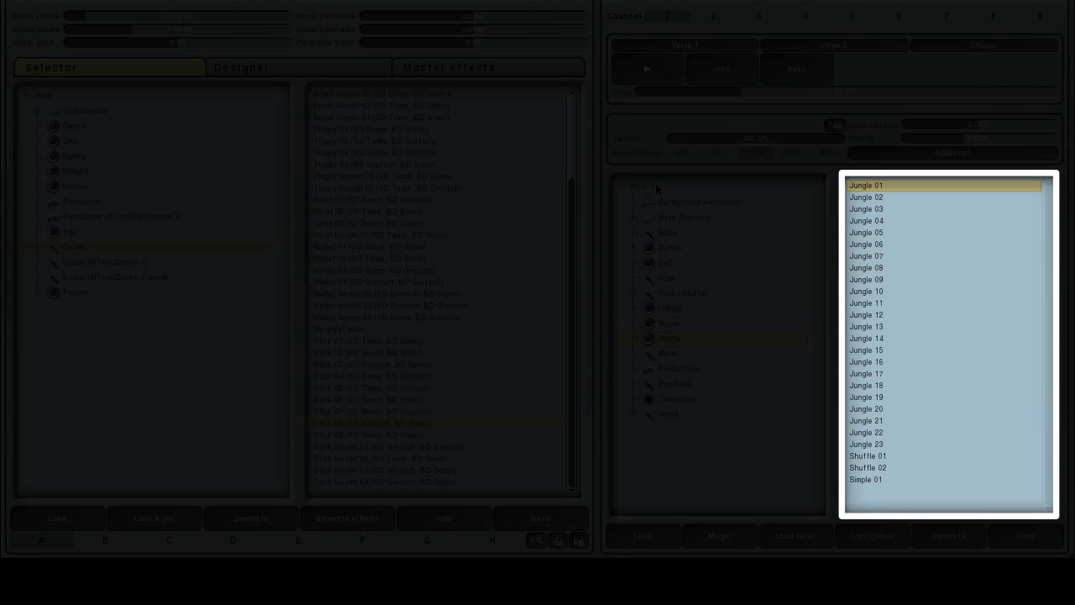
{"action": "key", "text": "Down"}
{"action": "key", "text": "Down"}
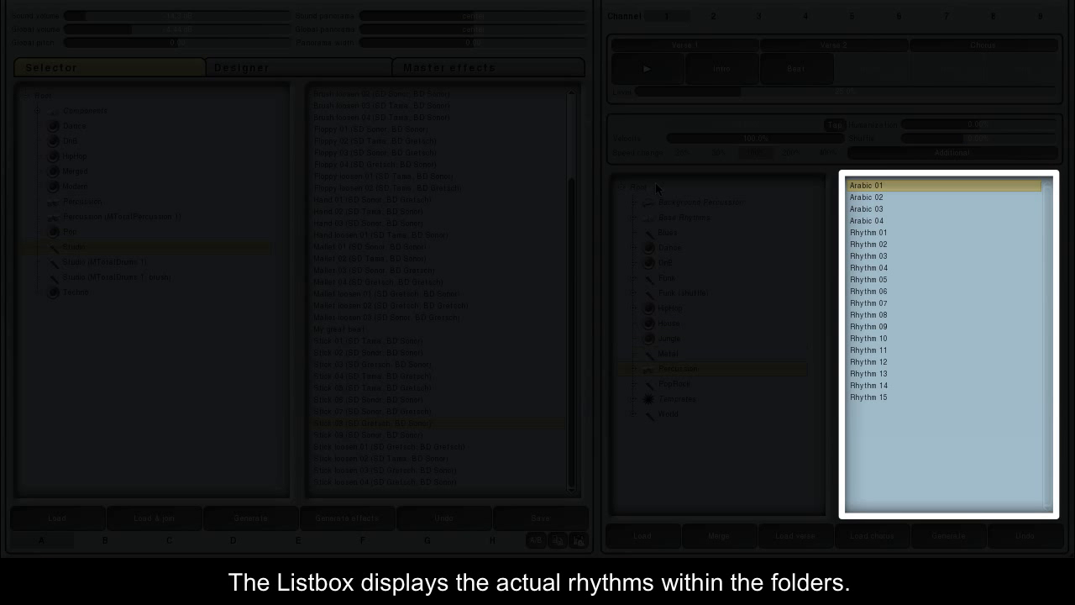
{"action": "key", "text": "Down"}
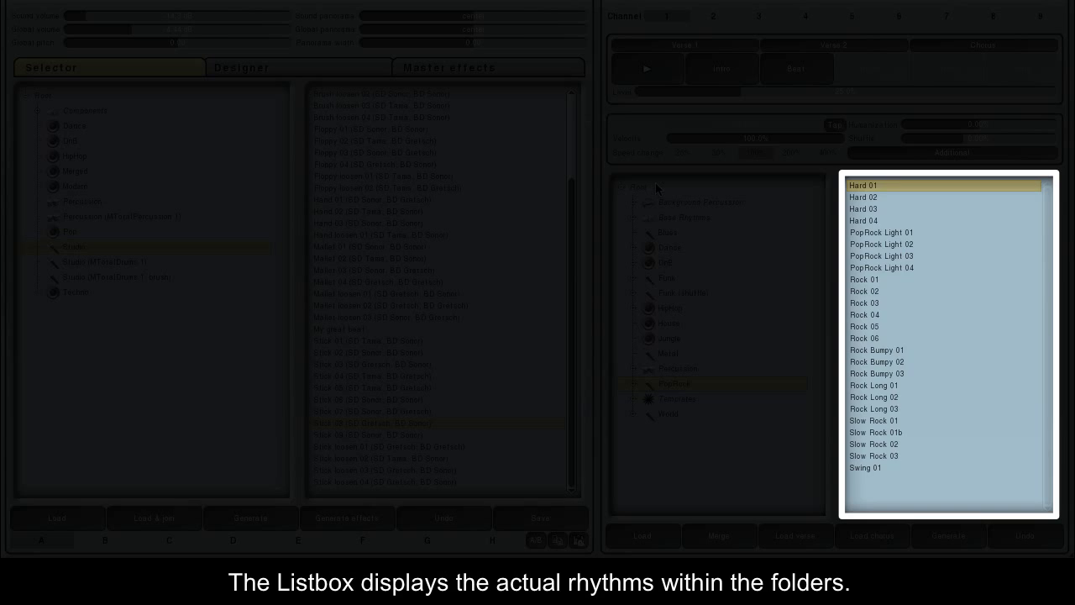
{"action": "key", "text": "Down"}
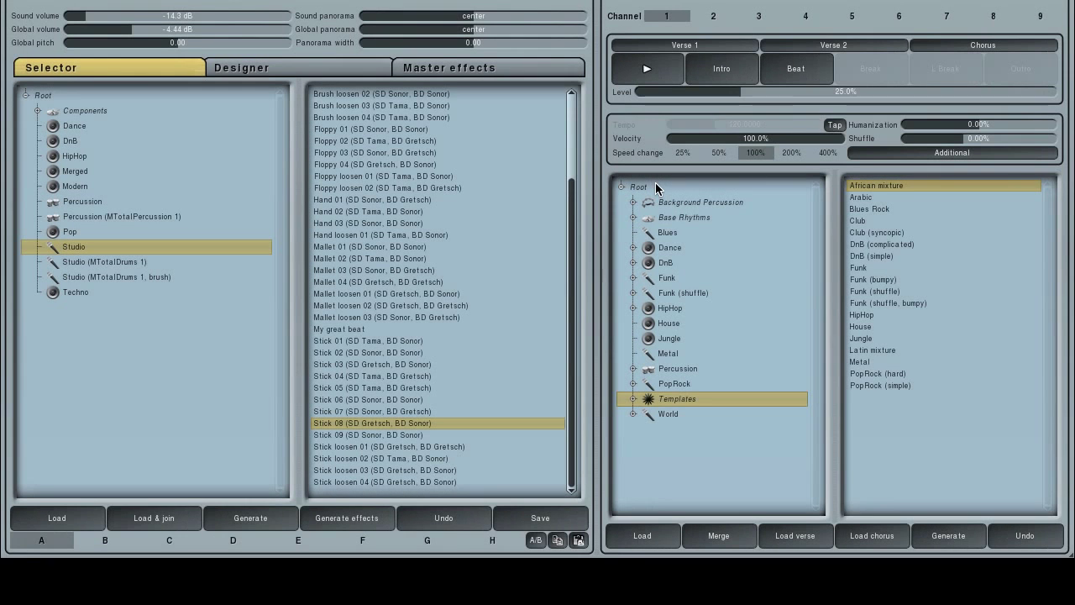
{"action": "left_click", "coordinate": [655, 186]}
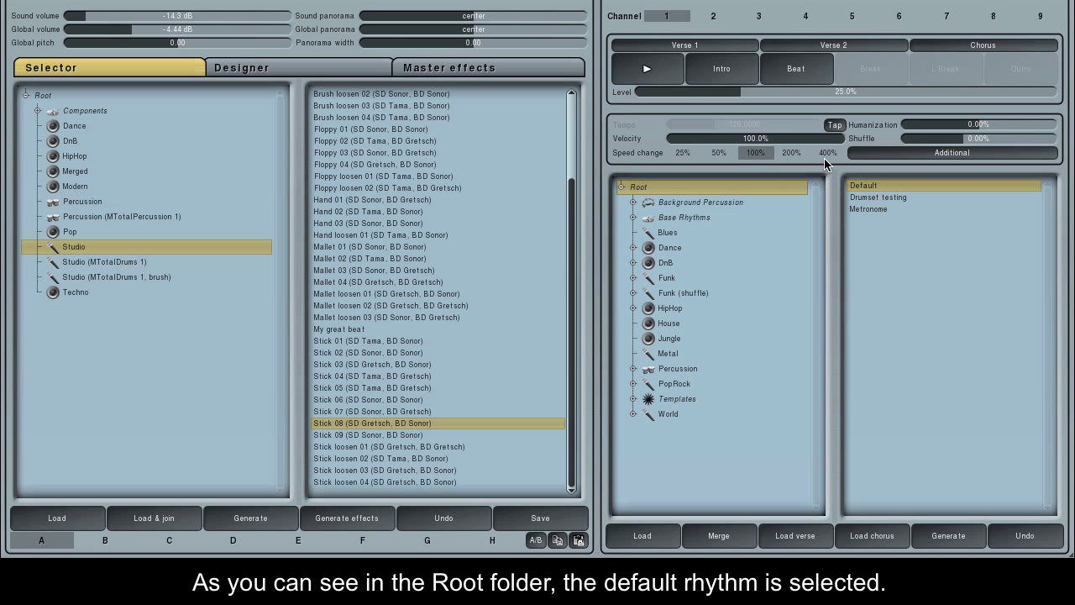
Start playback with the default rhythm, then load the Club 06 rhythm from the Dance folder.
{"action": "left_click", "coordinate": [671, 73]}
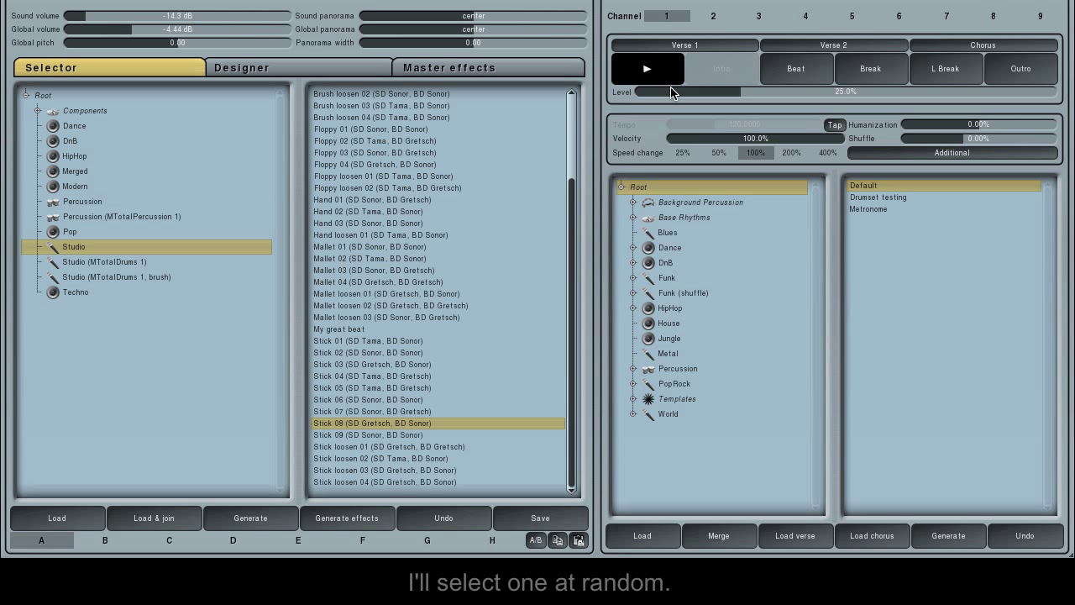
{"action": "left_click", "coordinate": [679, 247]}
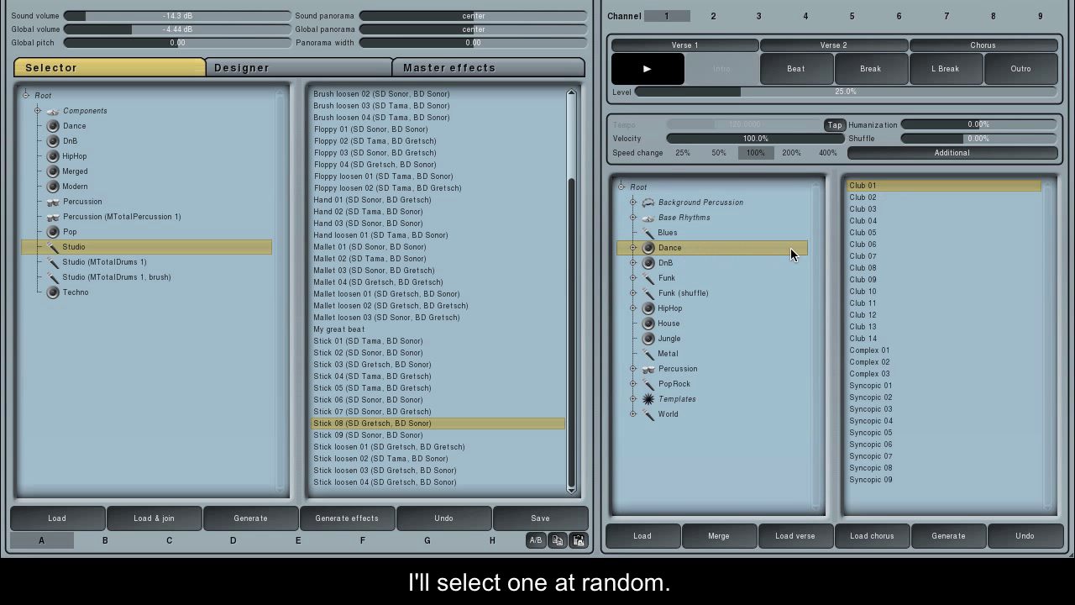
{"action": "left_click", "coordinate": [857, 245]}
{"action": "left_click", "coordinate": [657, 538]}
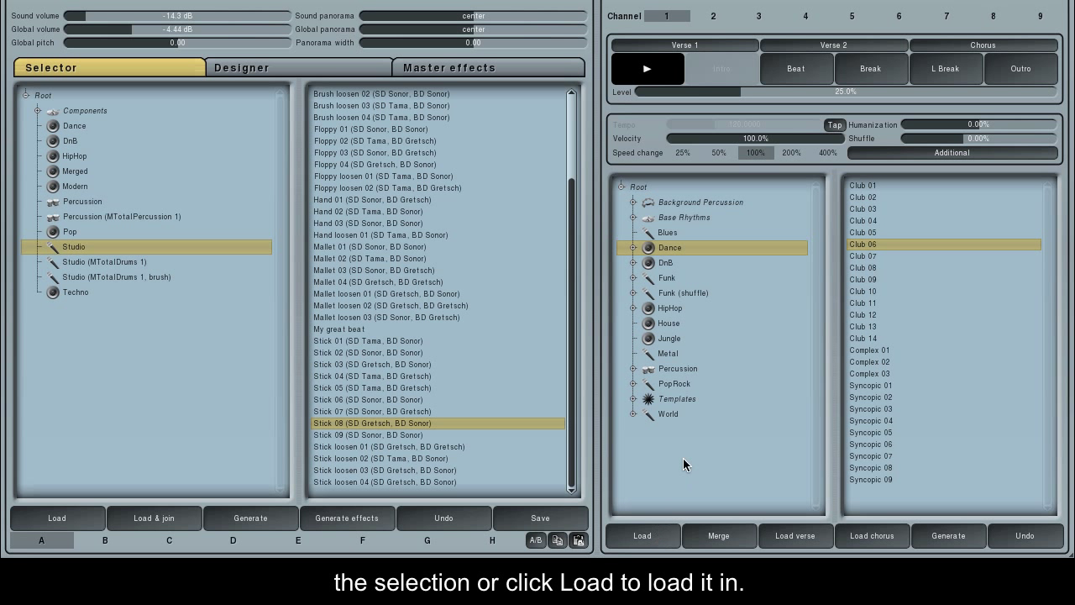
Try Jungle 13 from the Jungle folder and Rock Long 02 from PopRock, settling on Rock Bumpy 02.
{"action": "left_click", "coordinate": [670, 339]}
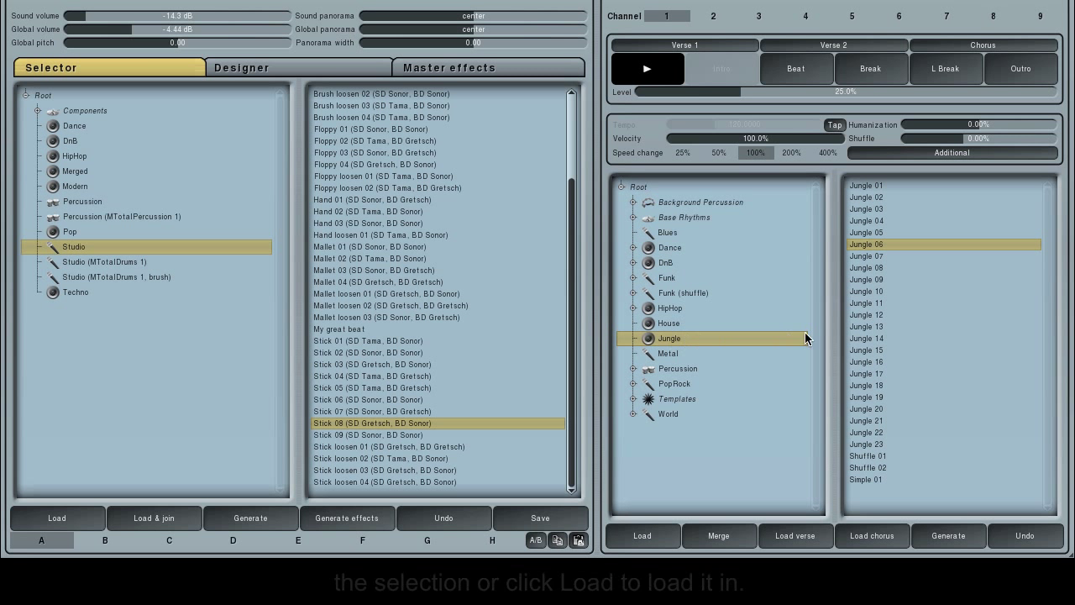
{"action": "left_click", "coordinate": [857, 328]}
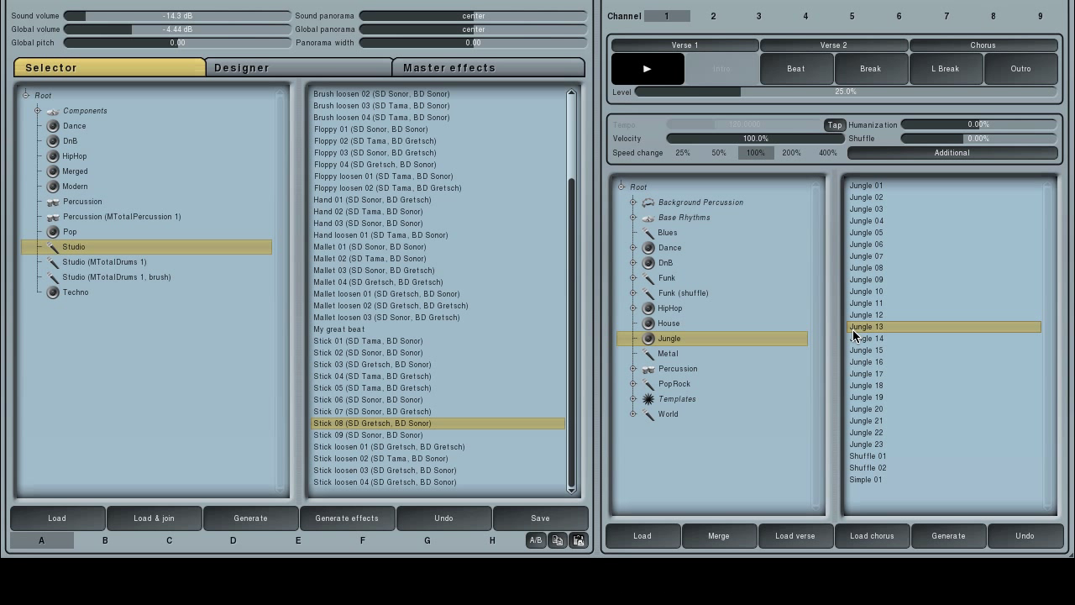
{"action": "left_click", "coordinate": [680, 386]}
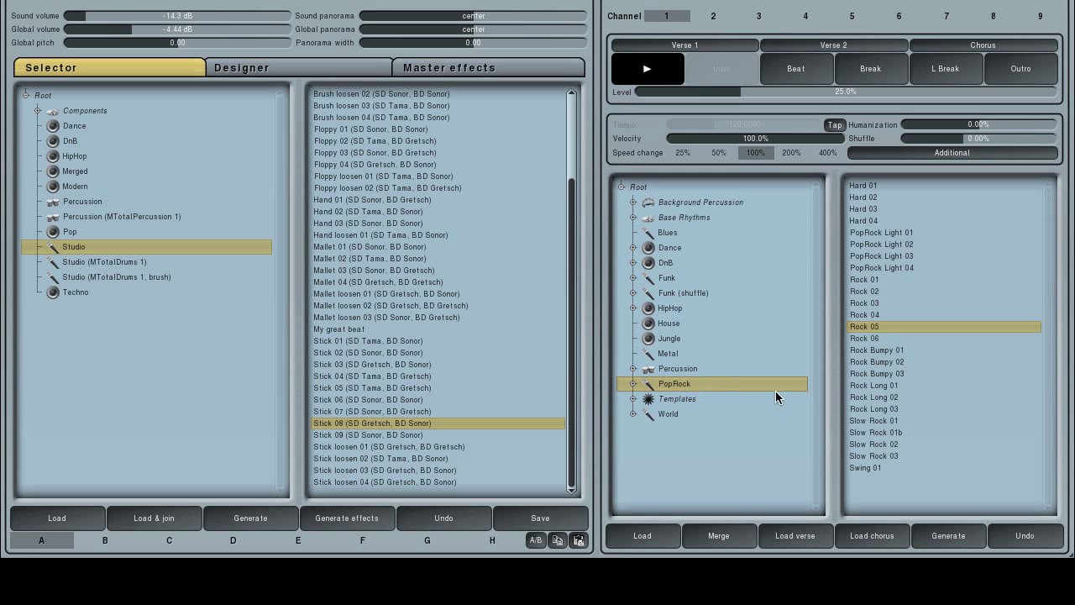
{"action": "left_click", "coordinate": [870, 400]}
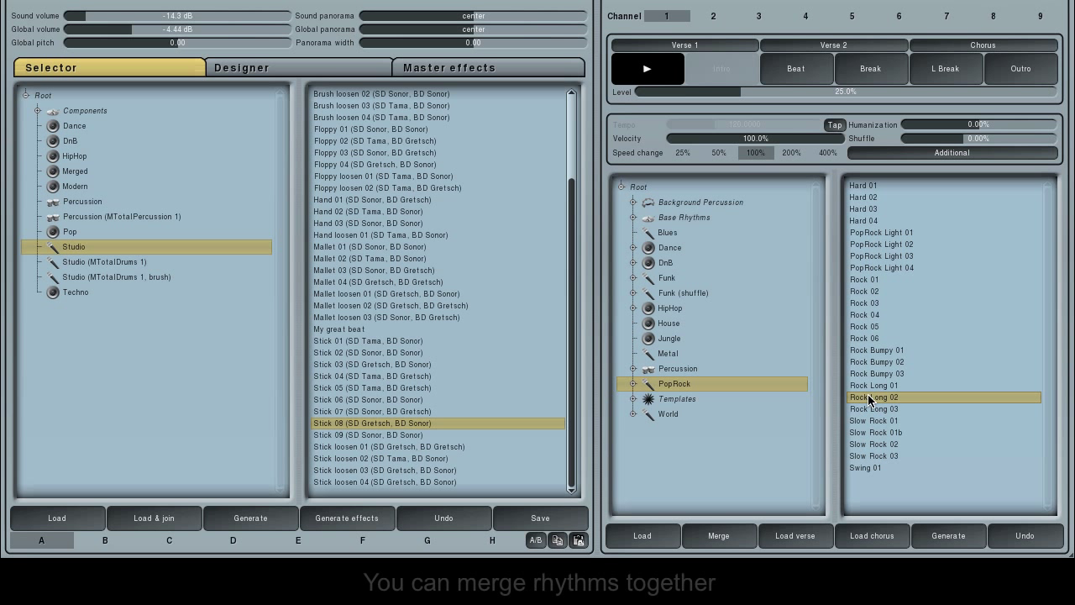
{"action": "left_click", "coordinate": [874, 363]}
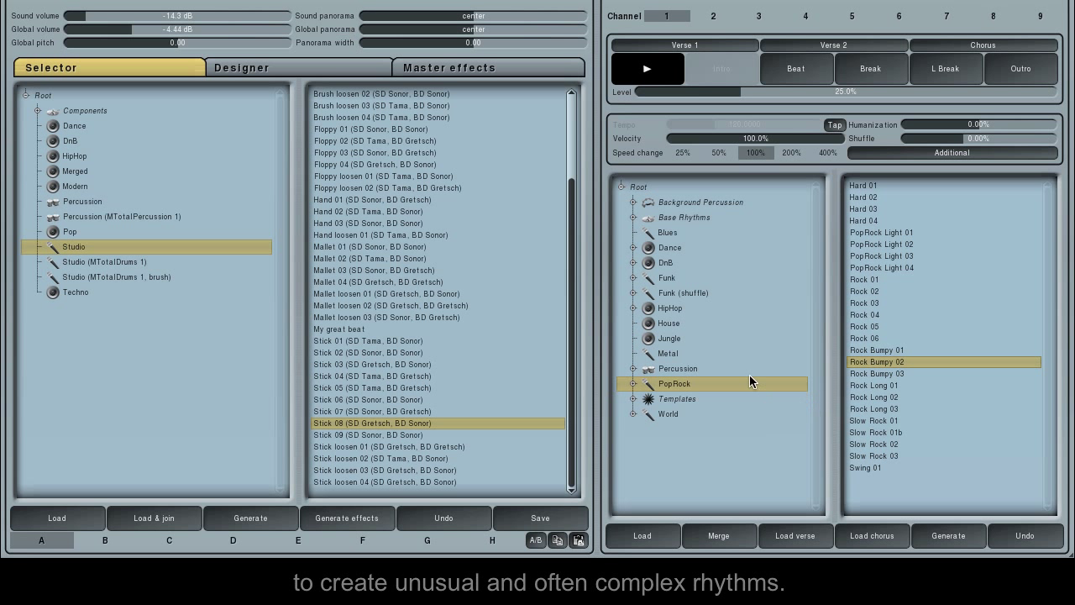
Merge the 0010 handclap pattern from the Straight background percussion into the current rhythm.
{"action": "double_click", "coordinate": [696, 204]}
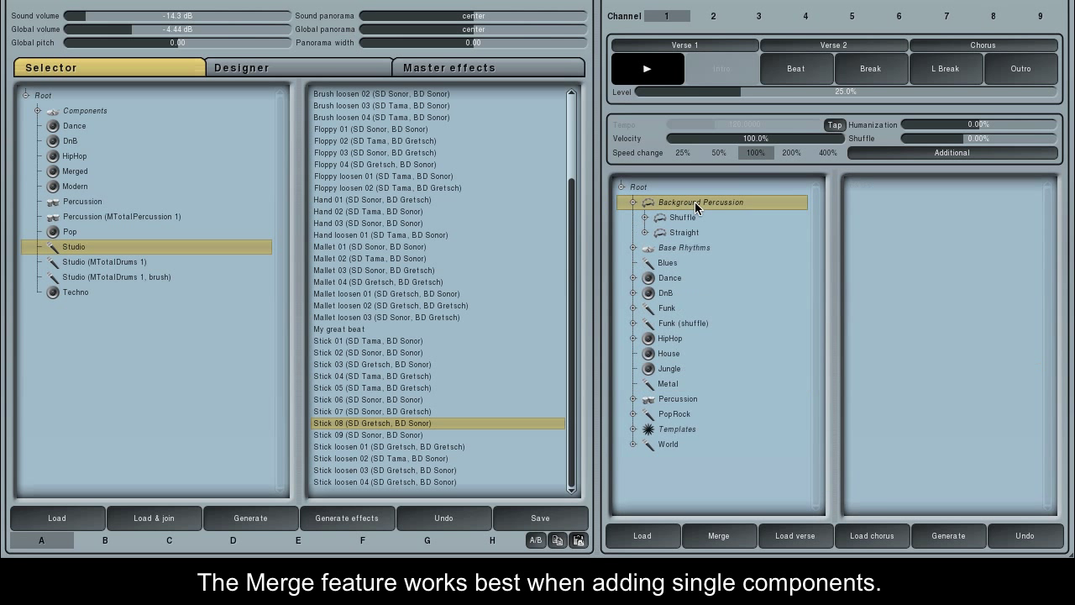
{"action": "left_click", "coordinate": [691, 234]}
{"action": "double_click", "coordinate": [690, 234]}
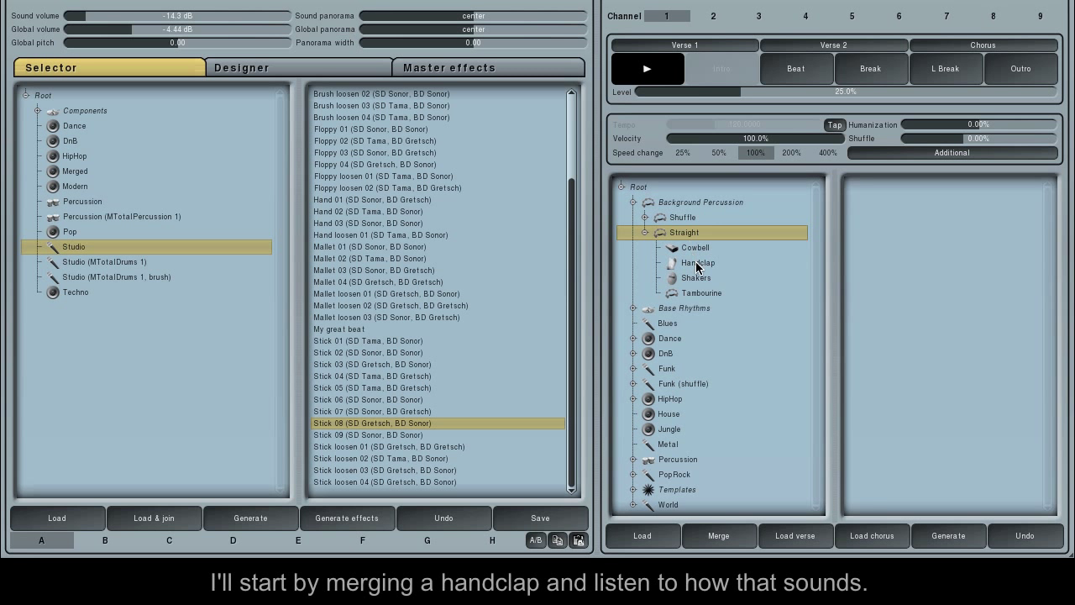
{"action": "left_click", "coordinate": [697, 263]}
{"action": "left_click", "coordinate": [714, 535]}
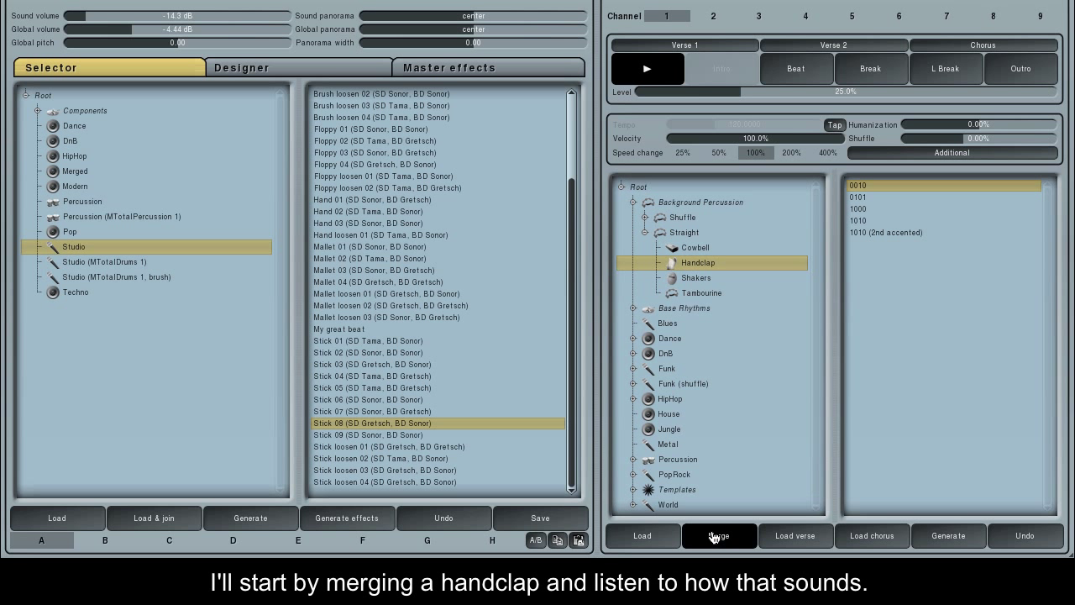
Merge the Complex 08 pattern from the Straight Shakers folder into the current rhythm.
{"action": "left_click", "coordinate": [701, 278]}
{"action": "left_click", "coordinate": [888, 315]}
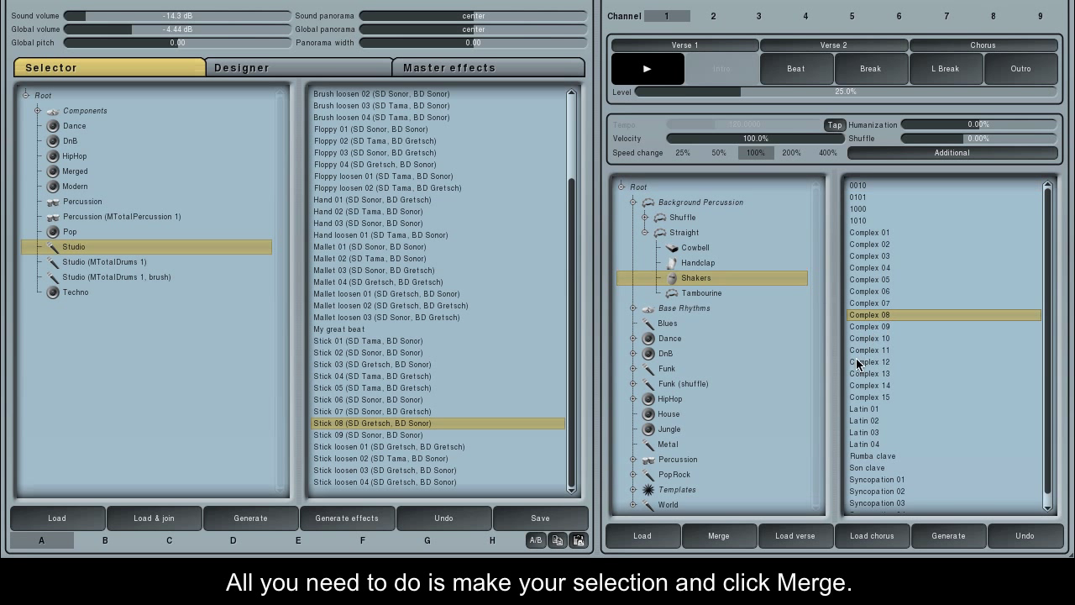
{"action": "left_click", "coordinate": [742, 536]}
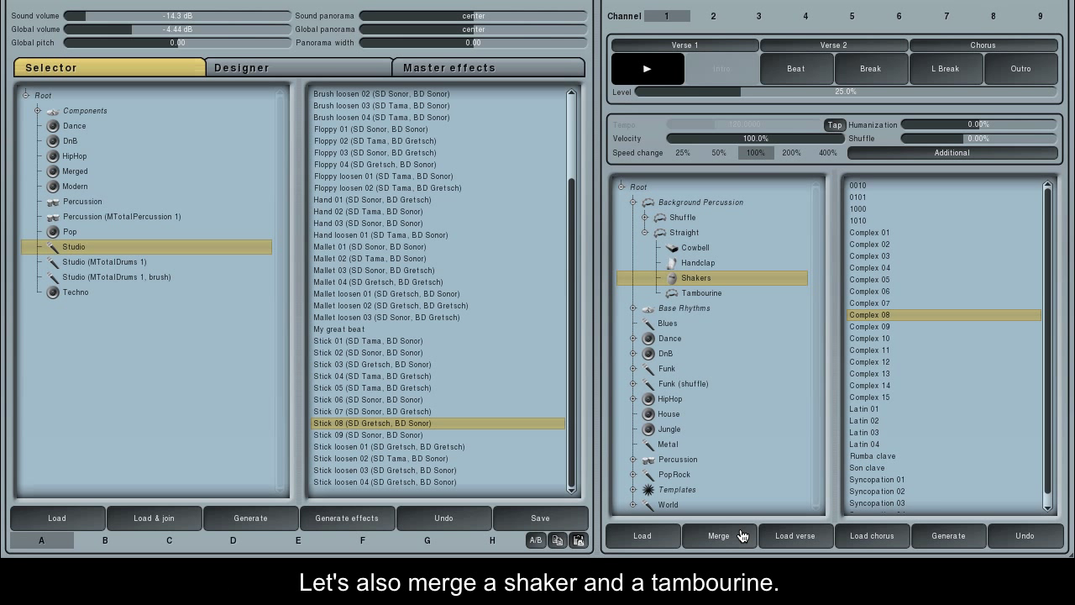
Merge the Syncopation 01 pattern from the Straight Tambourine folder into the current rhythm.
{"action": "left_click", "coordinate": [715, 291]}
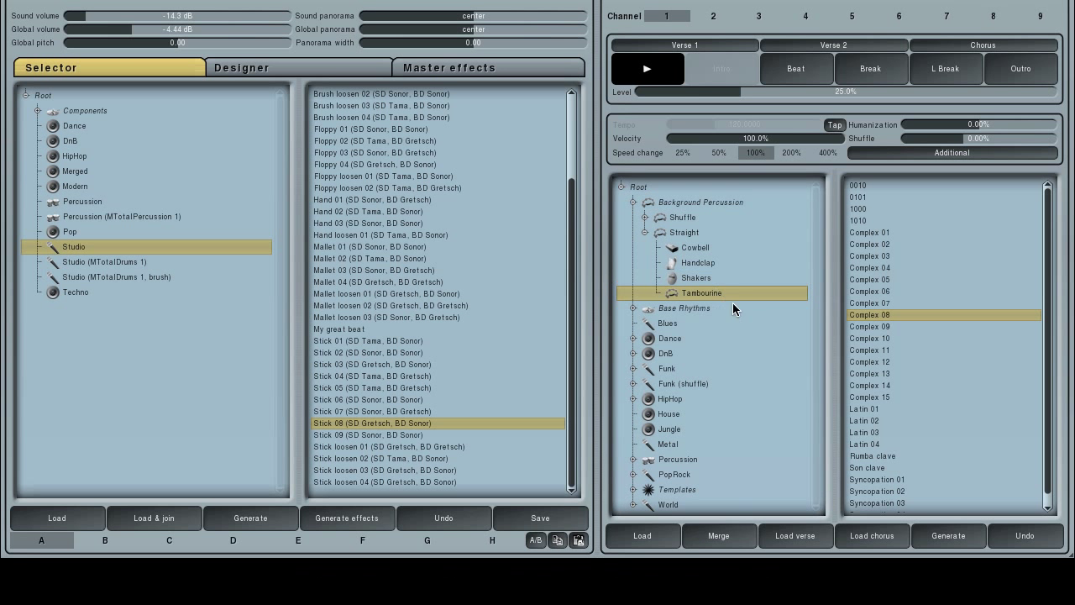
{"action": "scroll", "coordinate": [906, 373], "scroll_direction": "down", "scroll_amount": 1}
{"action": "left_click", "coordinate": [884, 468]}
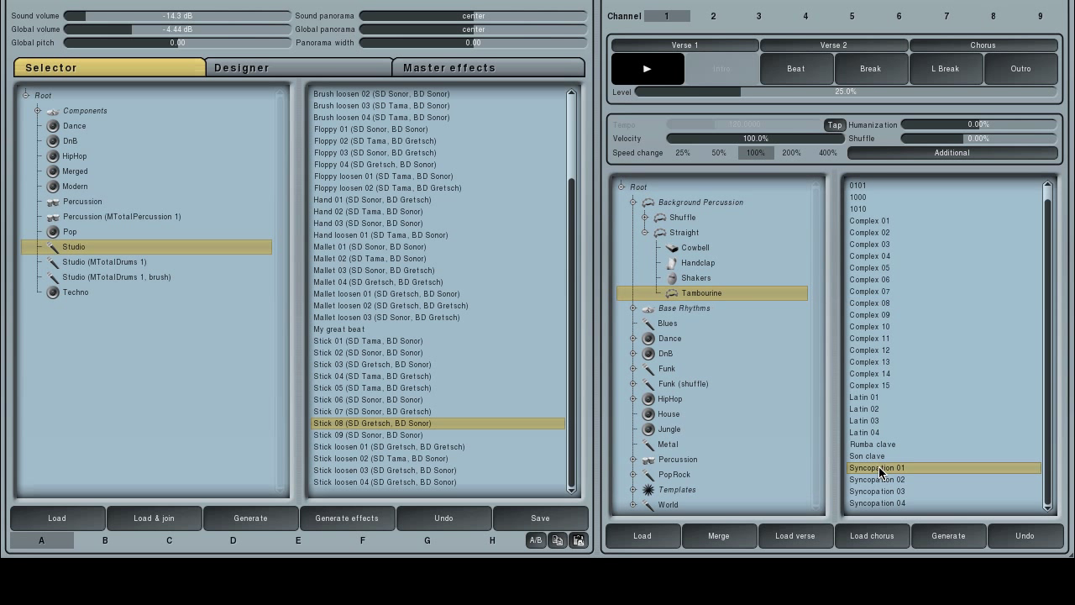
{"action": "left_click", "coordinate": [717, 539]}
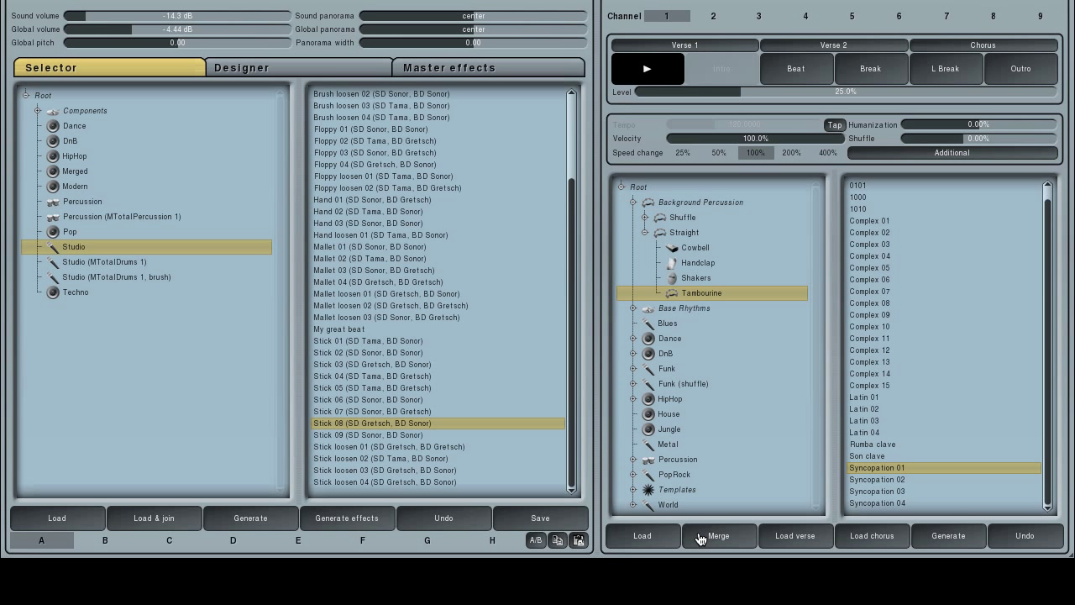
Play the Break, Verse 2 and Verse 1 sections to check how the merged percussion sounds in each.
{"action": "left_click", "coordinate": [872, 70]}
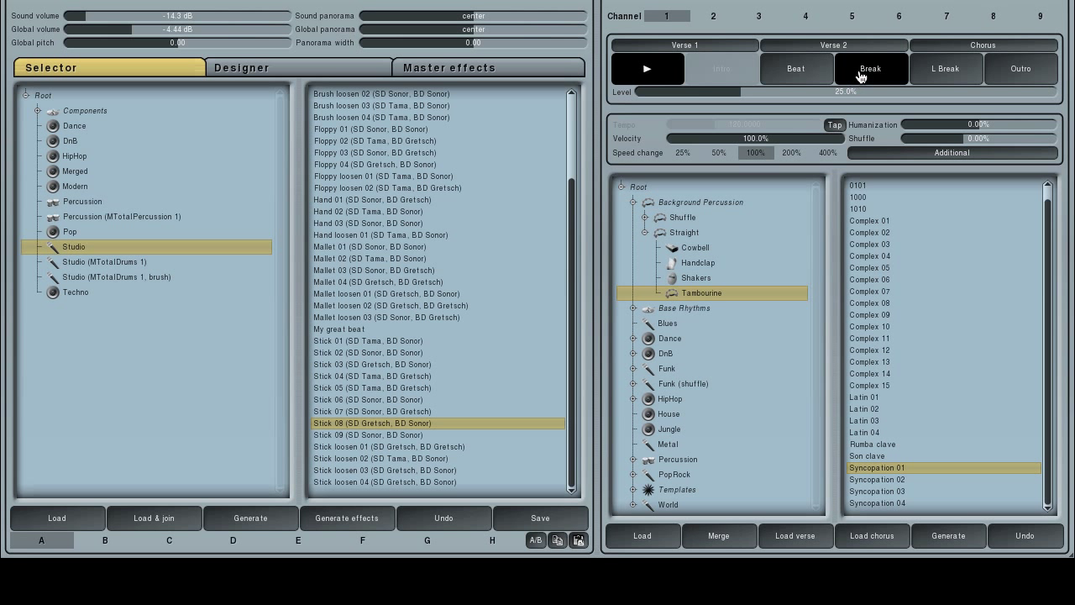
{"action": "left_click", "coordinate": [872, 52]}
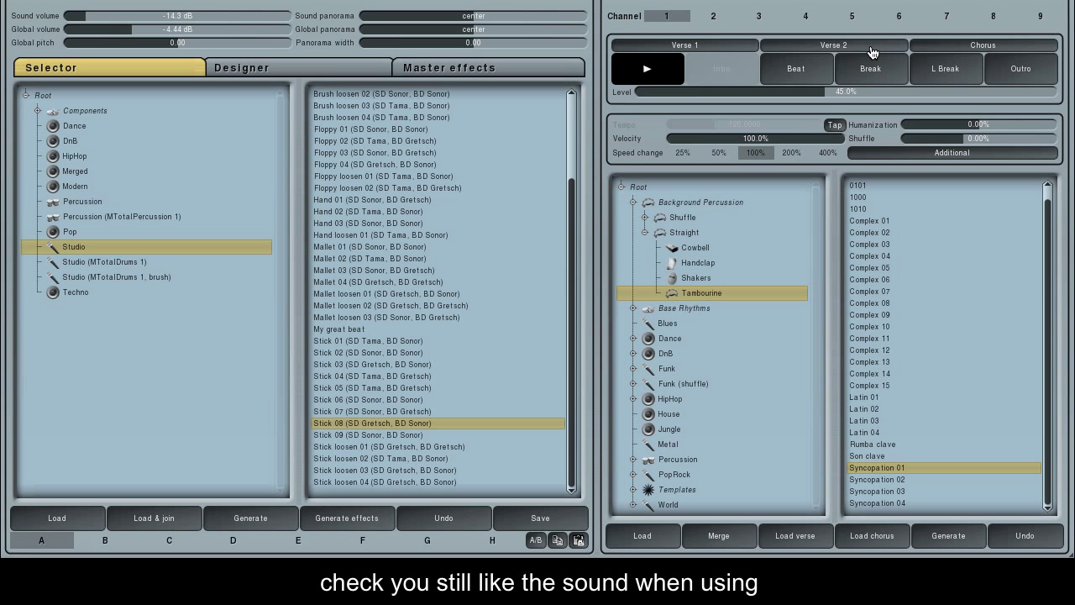
{"action": "left_click", "coordinate": [882, 72]}
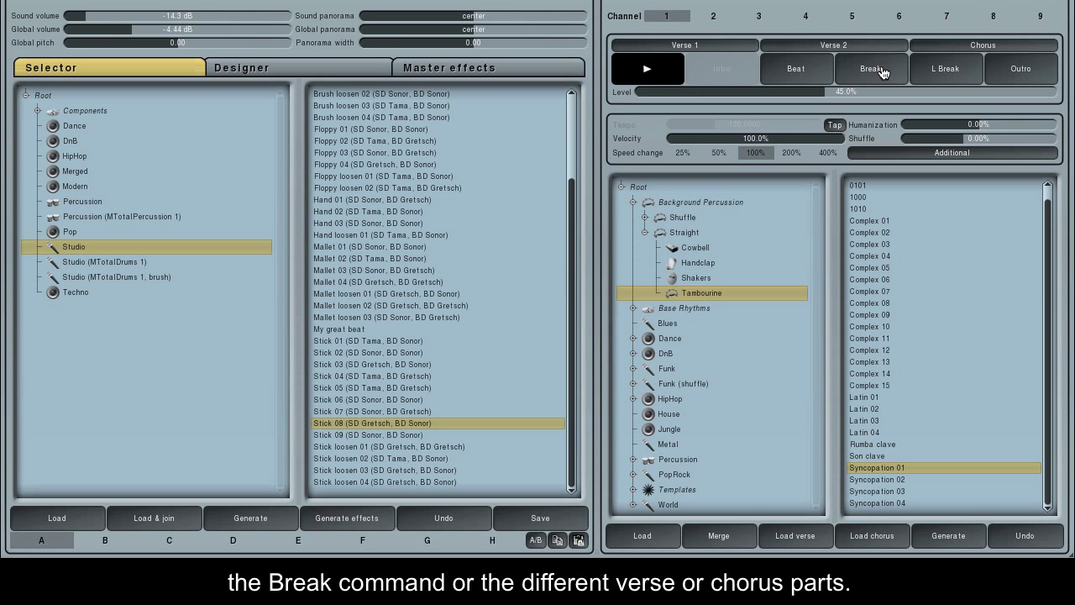
{"action": "left_click", "coordinate": [750, 48]}
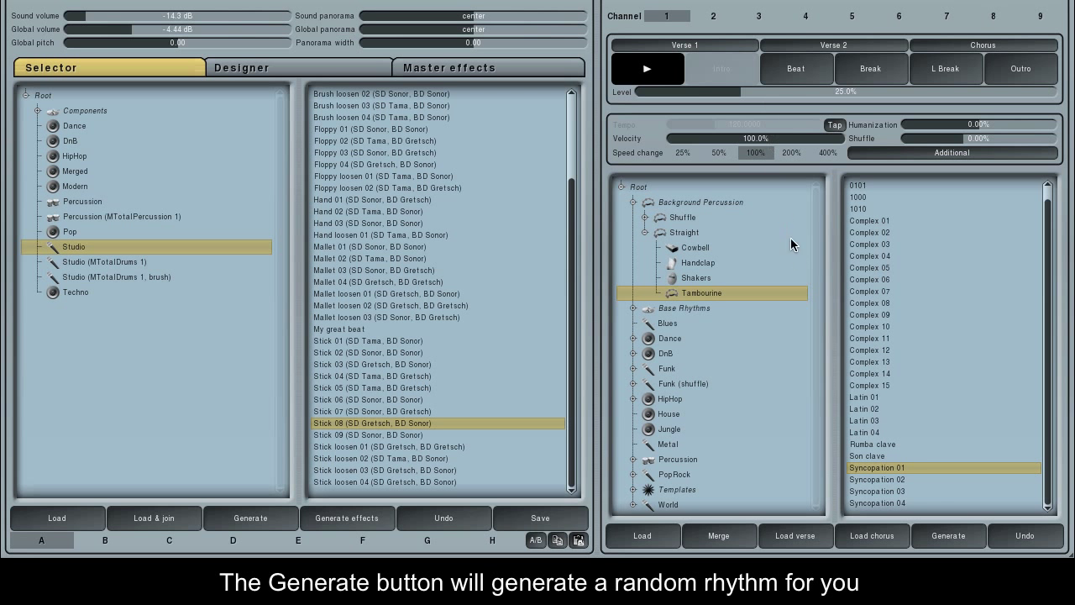
Generate a random rhythm twice in a row for the current channel.
{"action": "left_click", "coordinate": [966, 535]}
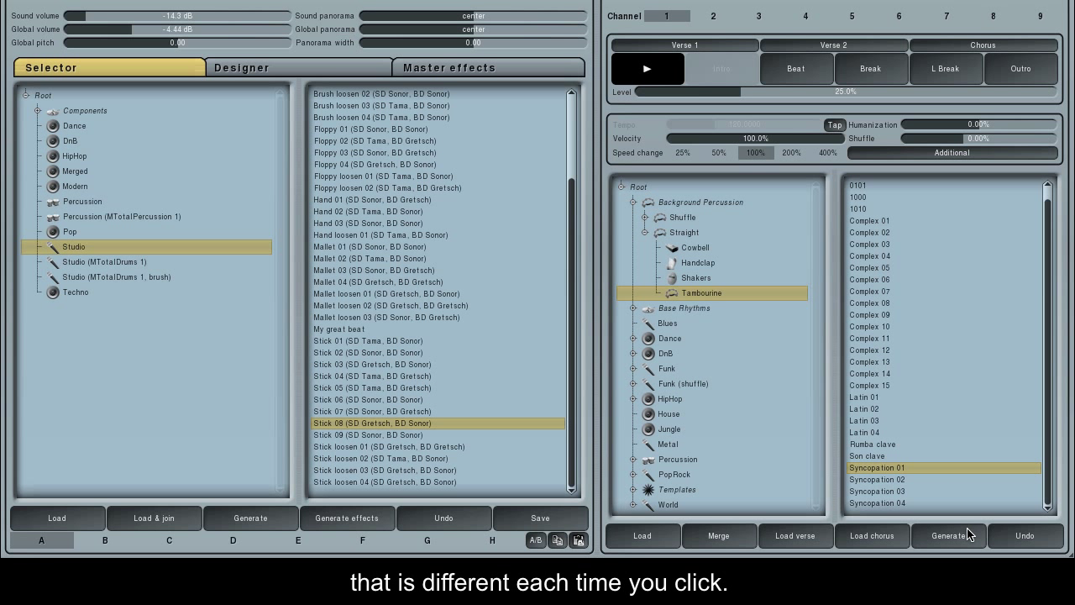
{"action": "left_click", "coordinate": [967, 538]}
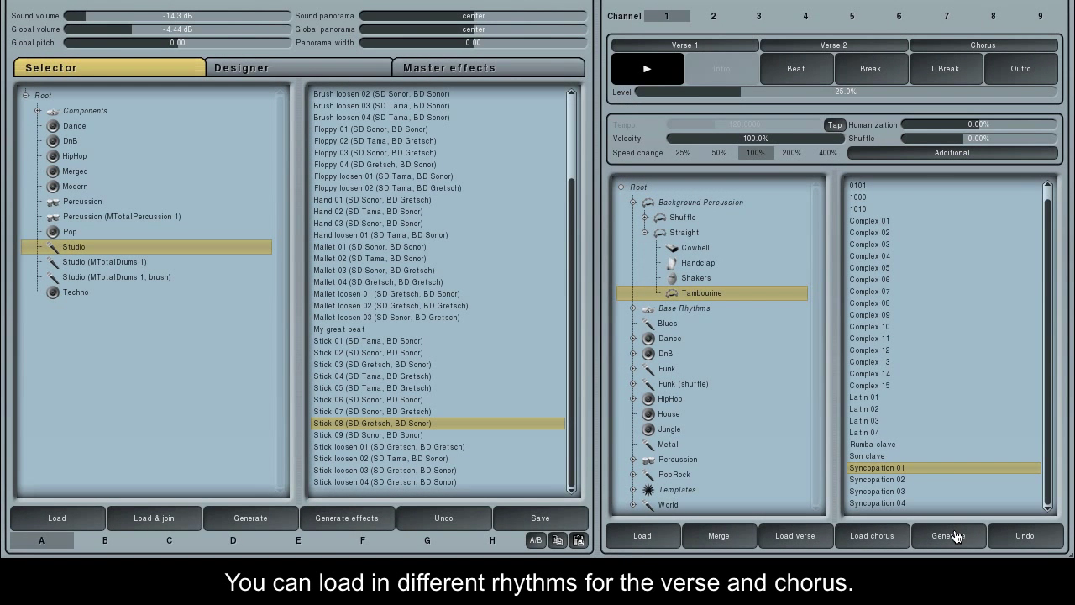
Load Jungle 14 from the Jungle folder as the verse rhythm only.
{"action": "left_click", "coordinate": [672, 430]}
{"action": "left_click", "coordinate": [875, 337]}
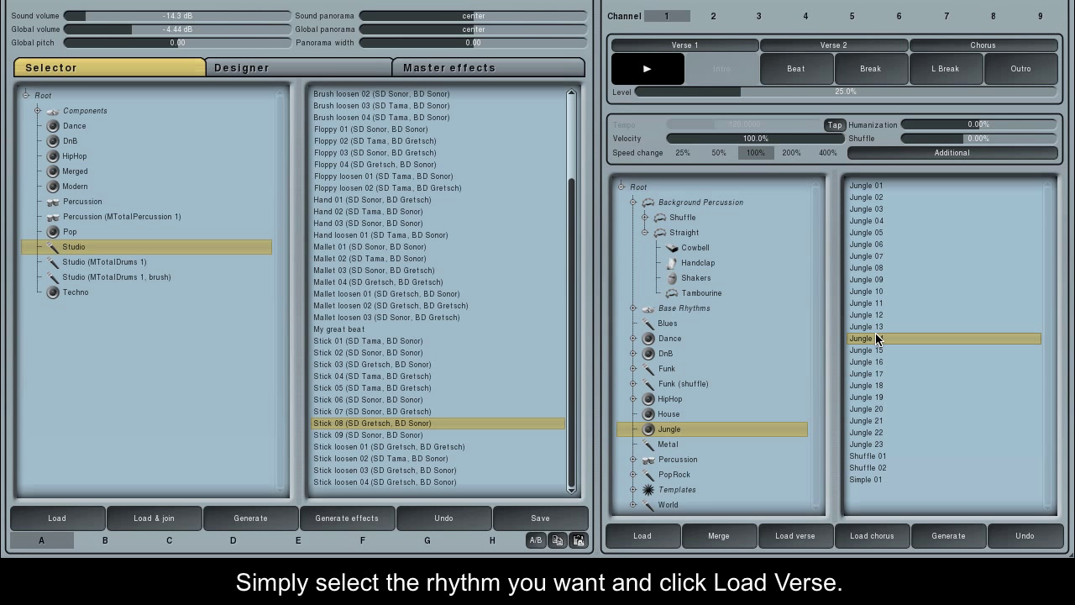
{"action": "left_click", "coordinate": [803, 538]}
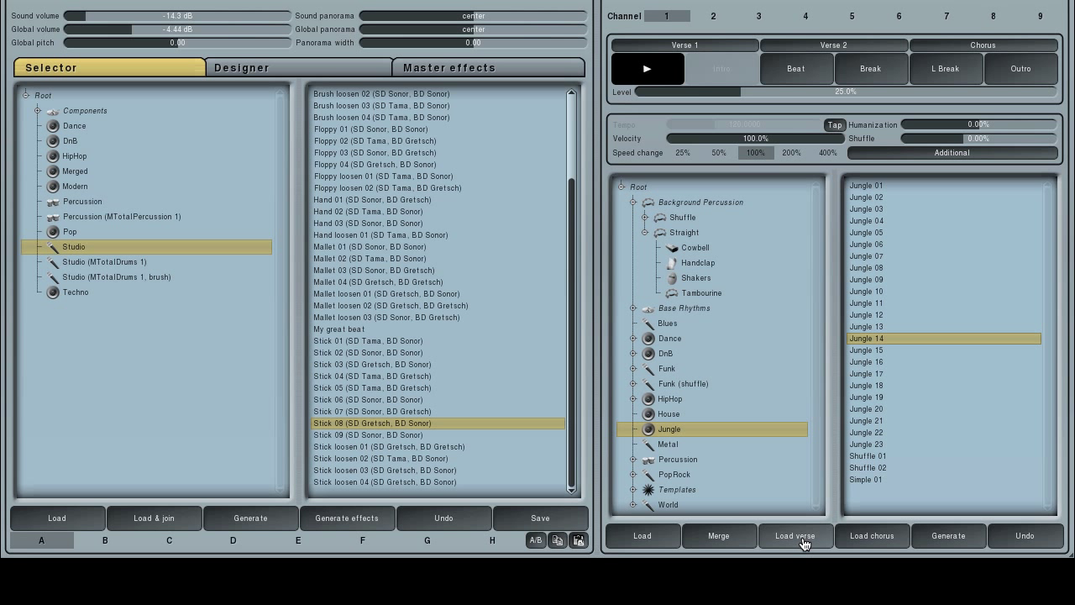
{"action": "left_click", "coordinate": [804, 541]}
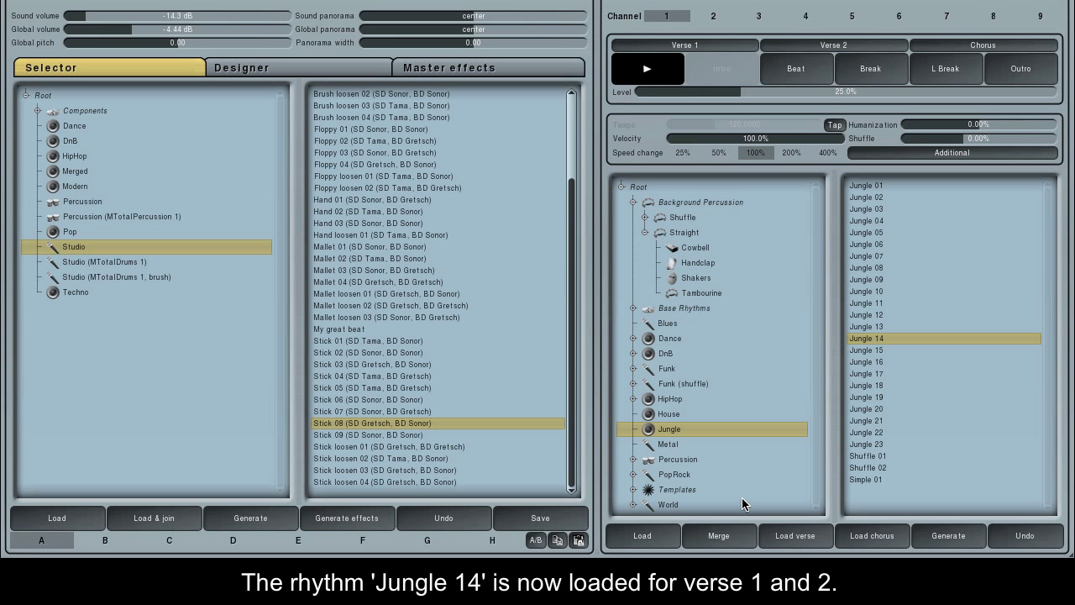
Load Metal 07 from the Metal folder as the chorus rhythm, and play Verse 2 and Chorus to compare them.
{"action": "left_click", "coordinate": [678, 445]}
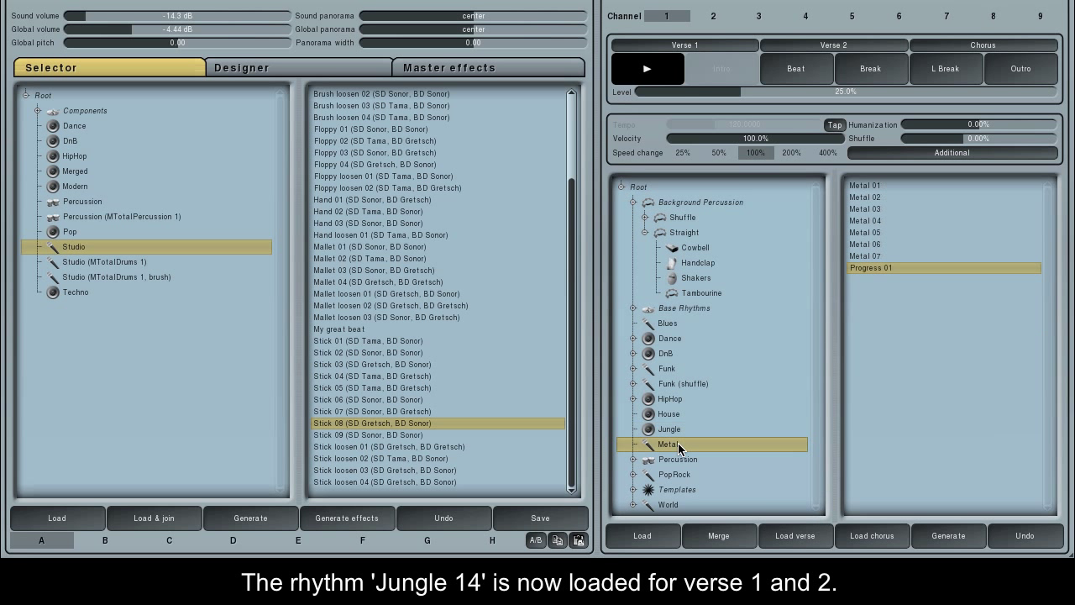
{"action": "left_click", "coordinate": [870, 257]}
{"action": "left_click", "coordinate": [882, 543]}
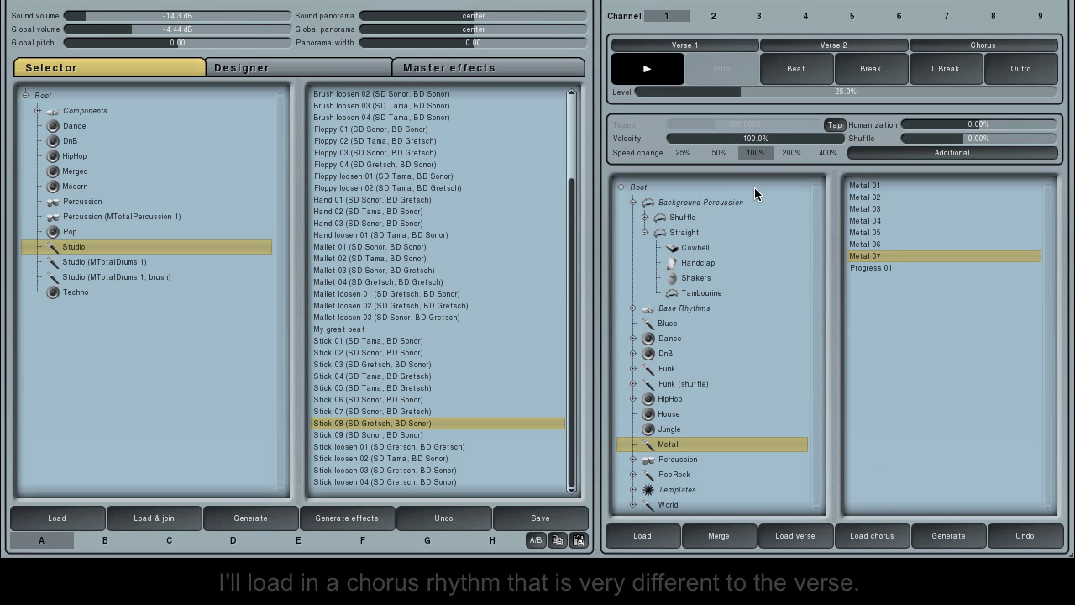
{"action": "left_click", "coordinate": [791, 46]}
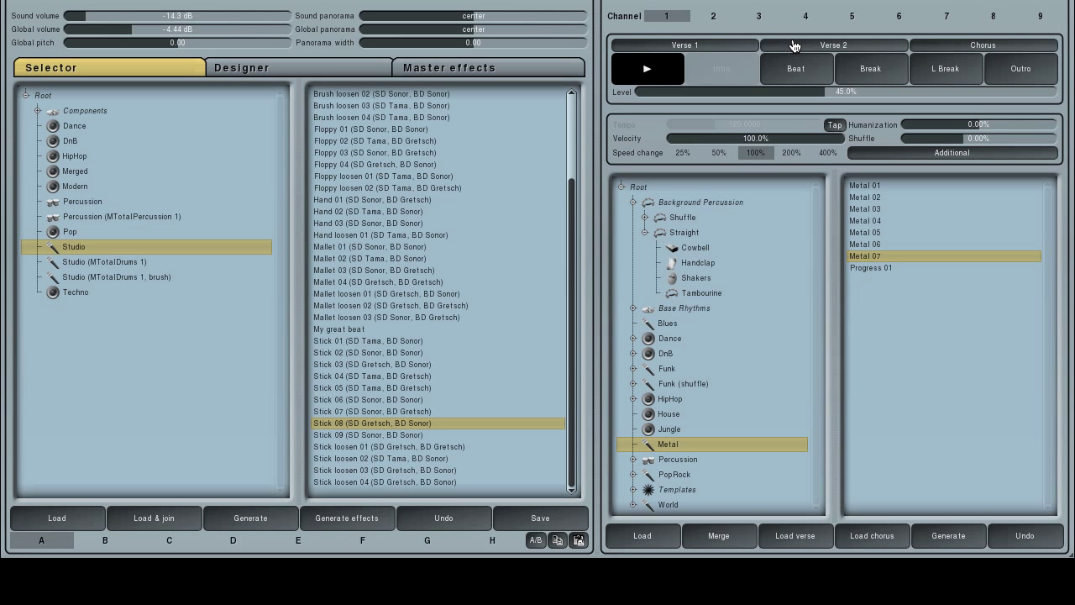
{"action": "left_click", "coordinate": [943, 49]}
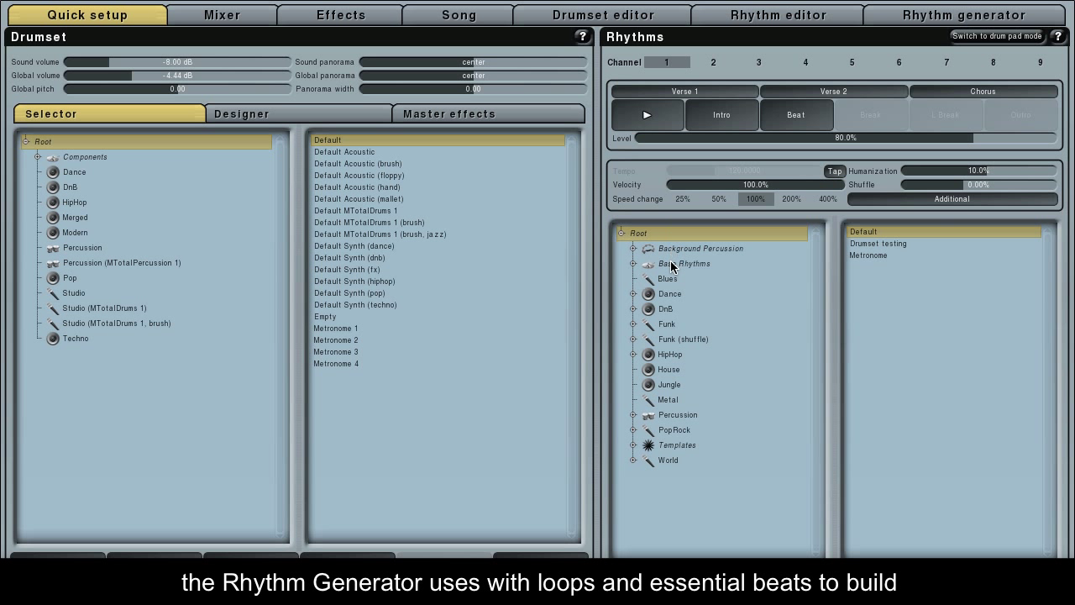
Play Fast 1st accented 03 and Fast 2nd accented (no open hihat) from the Dance folder of Base Rhythms.
{"action": "left_click", "coordinate": [633, 264]}
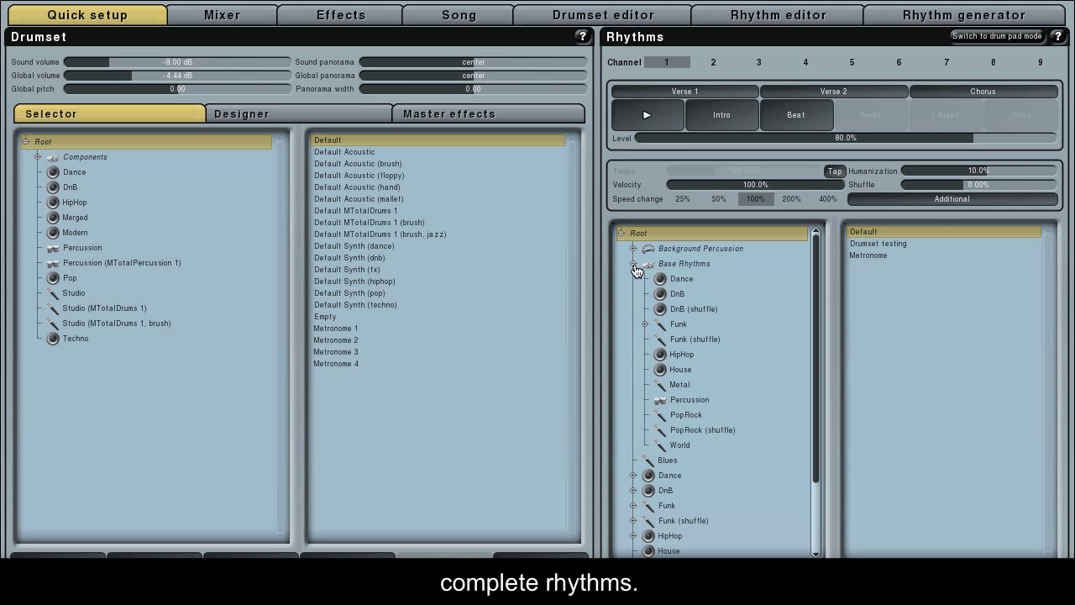
{"action": "left_click", "coordinate": [677, 279]}
{"action": "left_click", "coordinate": [874, 280]}
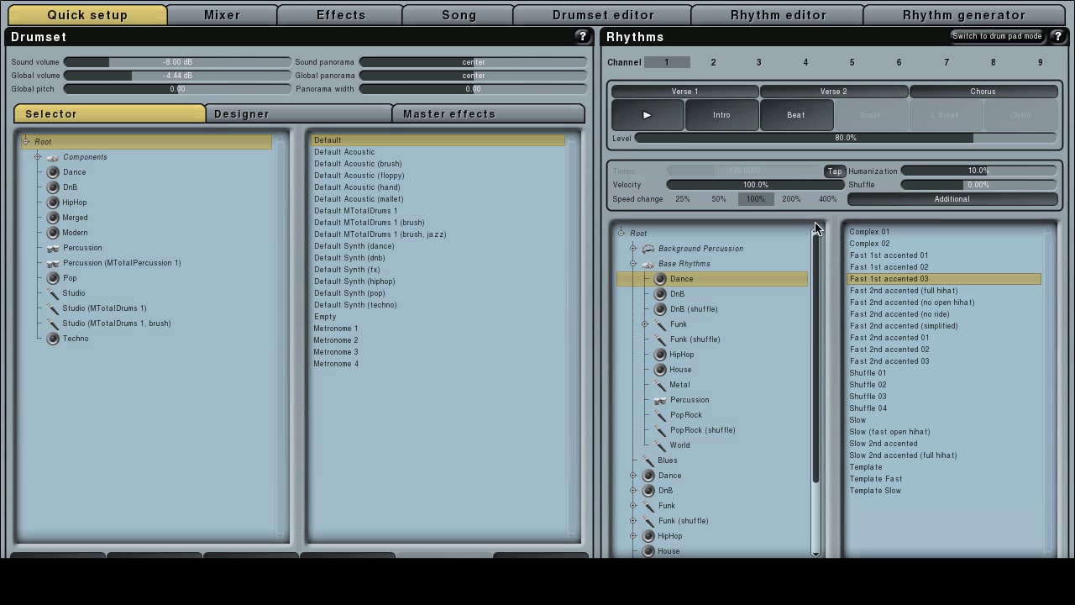
{"action": "left_click", "coordinate": [641, 118]}
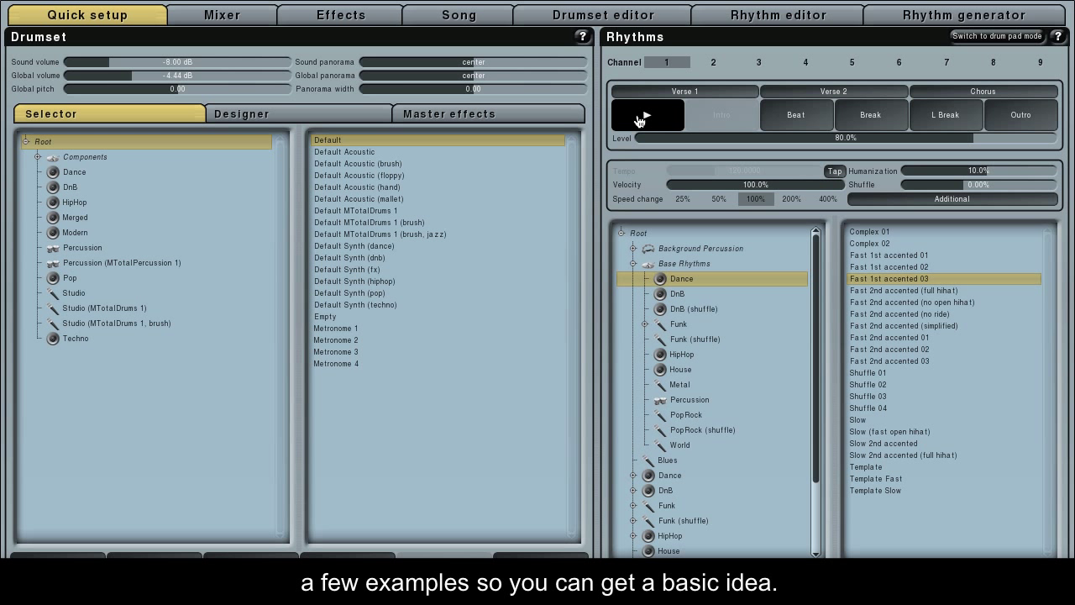
{"action": "left_click", "coordinate": [869, 303]}
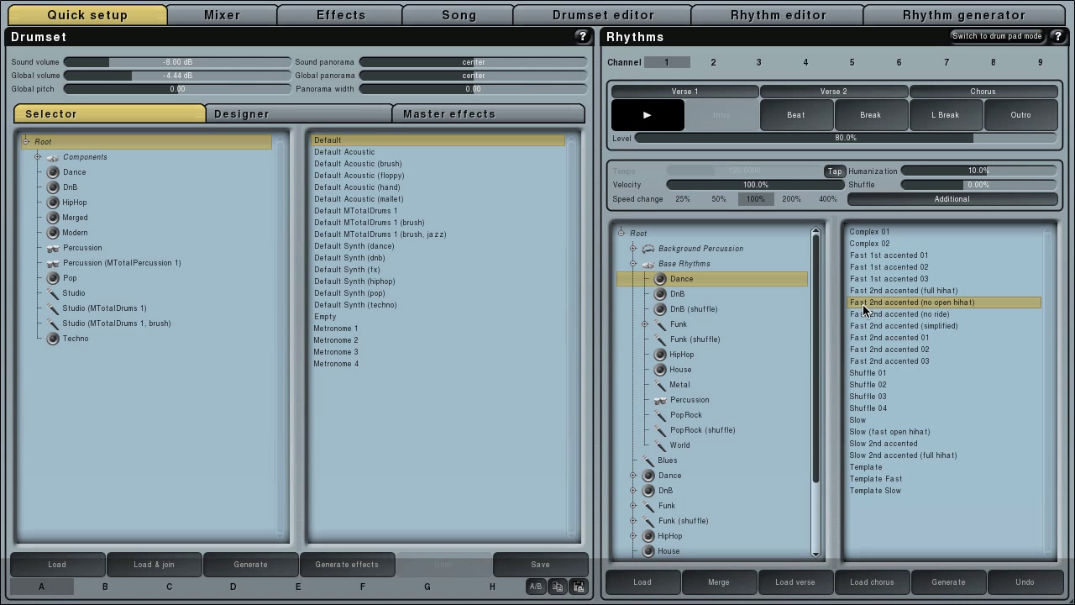
Try House 07 and House 04 from the House folder of Base Rhythms.
{"action": "left_click", "coordinate": [709, 368]}
{"action": "left_click", "coordinate": [857, 303]}
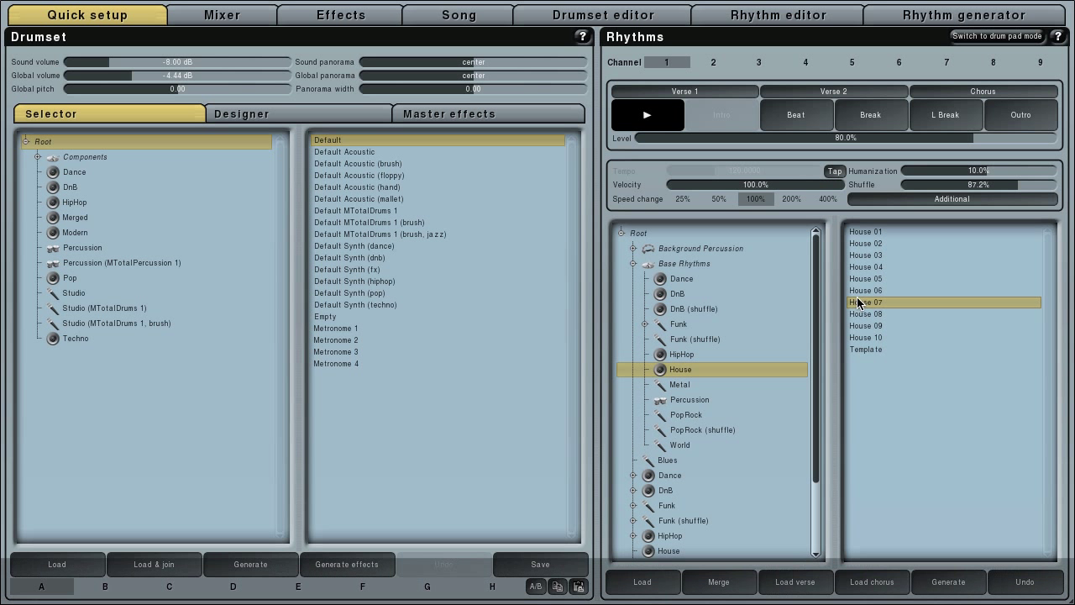
{"action": "left_click", "coordinate": [858, 267]}
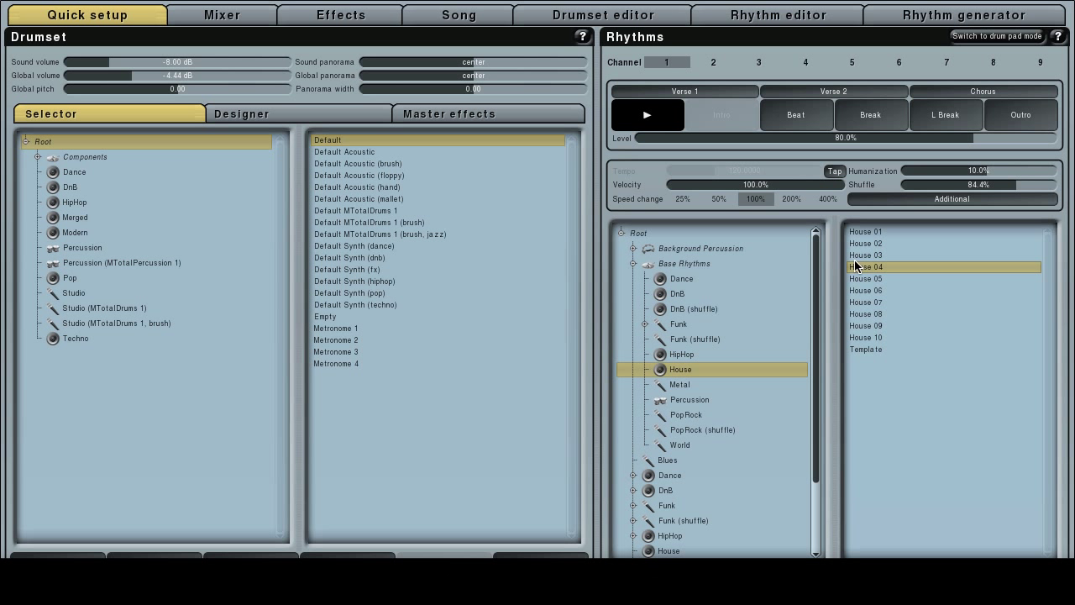
Load the Straight shakers template from the Background percussion templates and reload it to generate new variations.
{"action": "left_click", "coordinate": [633, 264]}
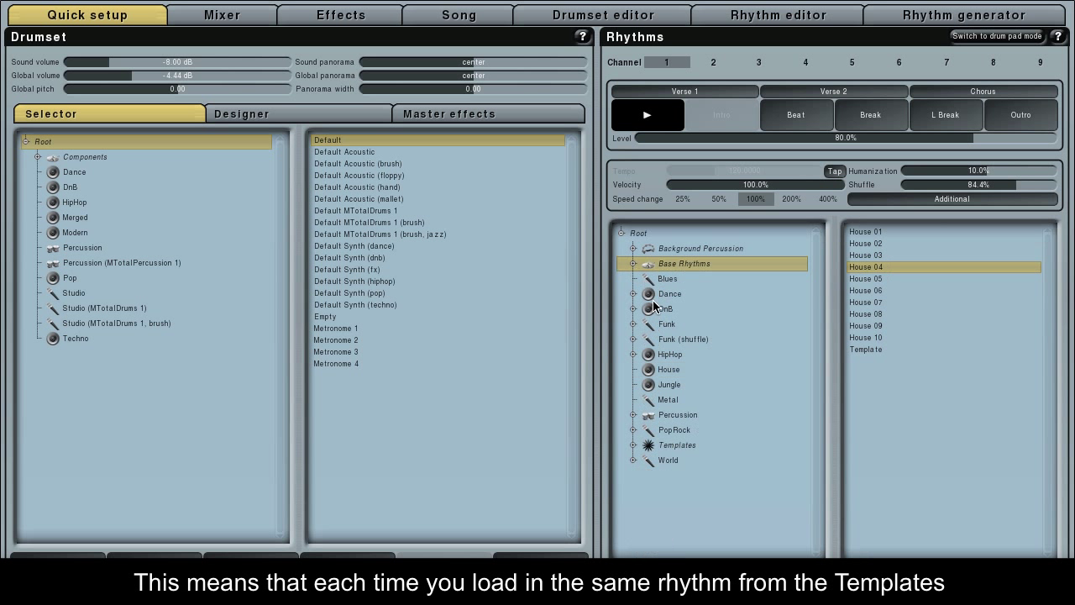
{"action": "left_click", "coordinate": [633, 446]}
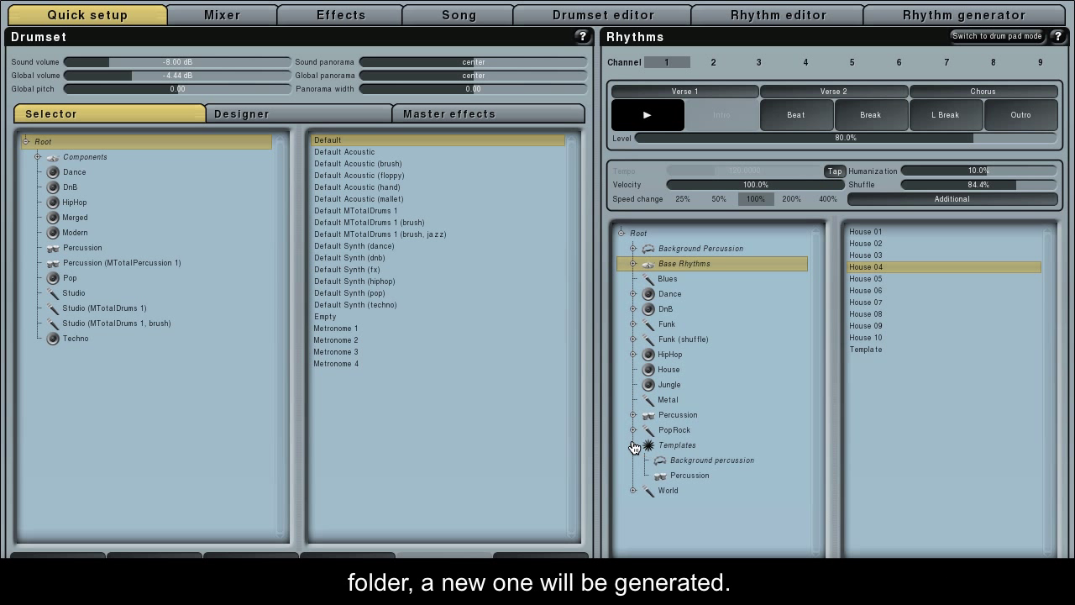
{"action": "left_click", "coordinate": [681, 460]}
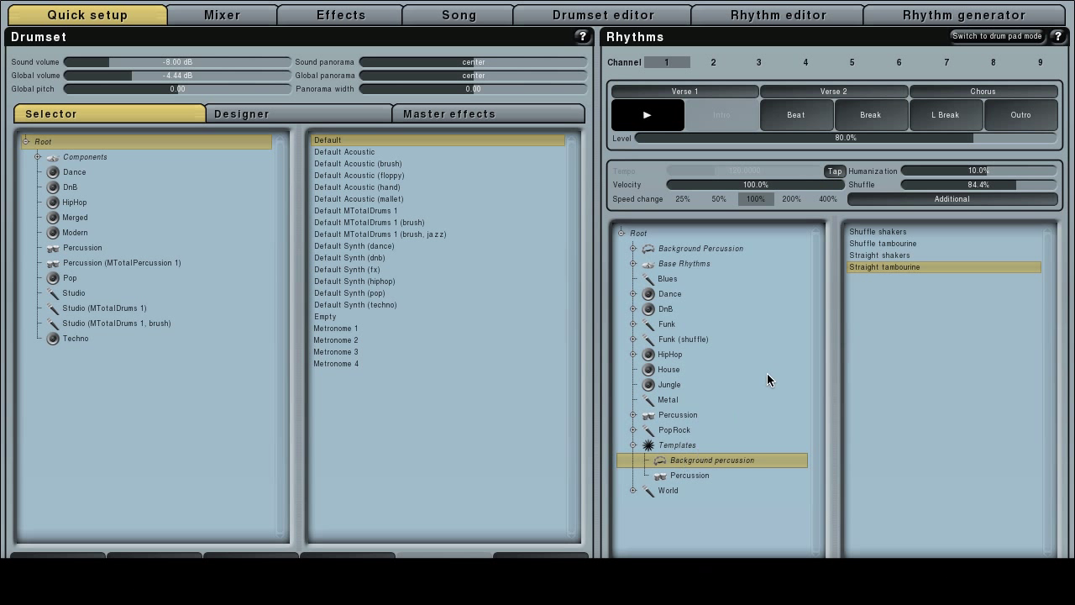
{"action": "left_click", "coordinate": [859, 257]}
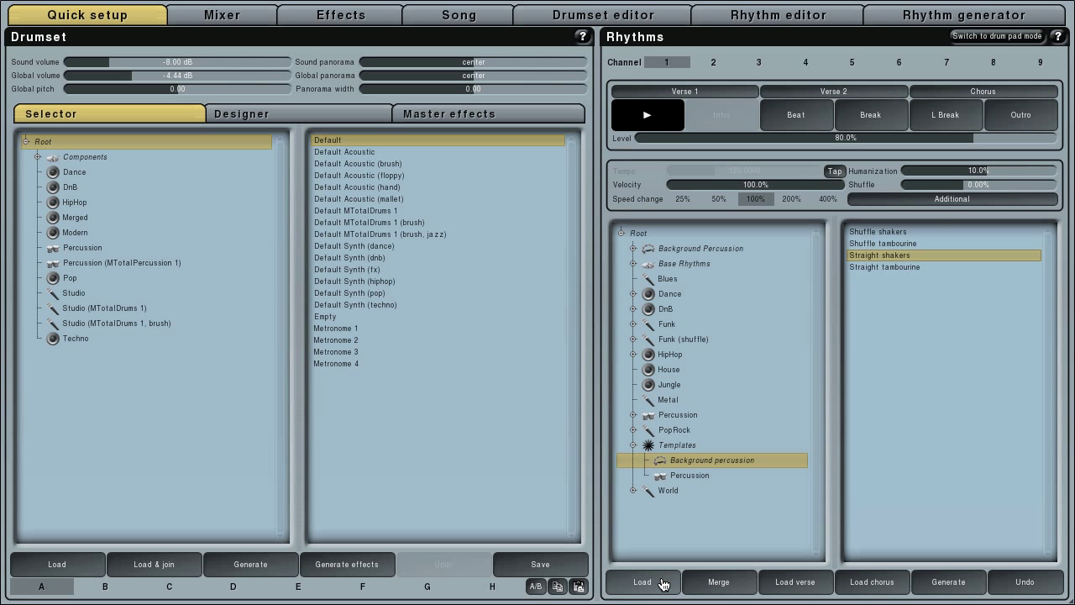
{"action": "left_click", "coordinate": [663, 582]}
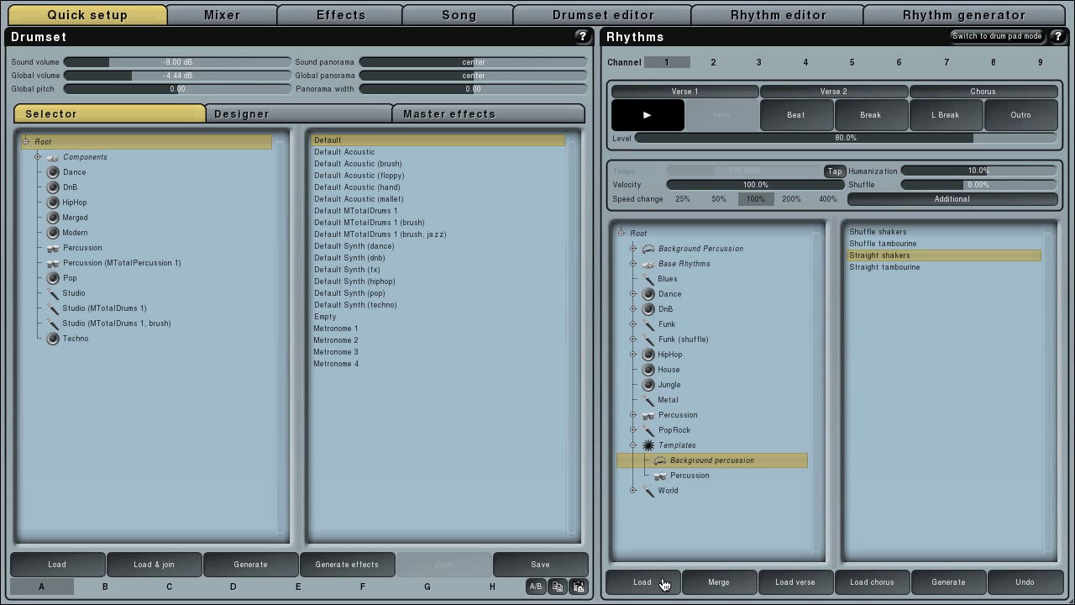
{"action": "left_click", "coordinate": [663, 582]}
Load the Conga latin template from the Percussion templates and reload it several times to generate new variations.
{"action": "left_click", "coordinate": [684, 476]}
{"action": "left_click", "coordinate": [873, 243]}
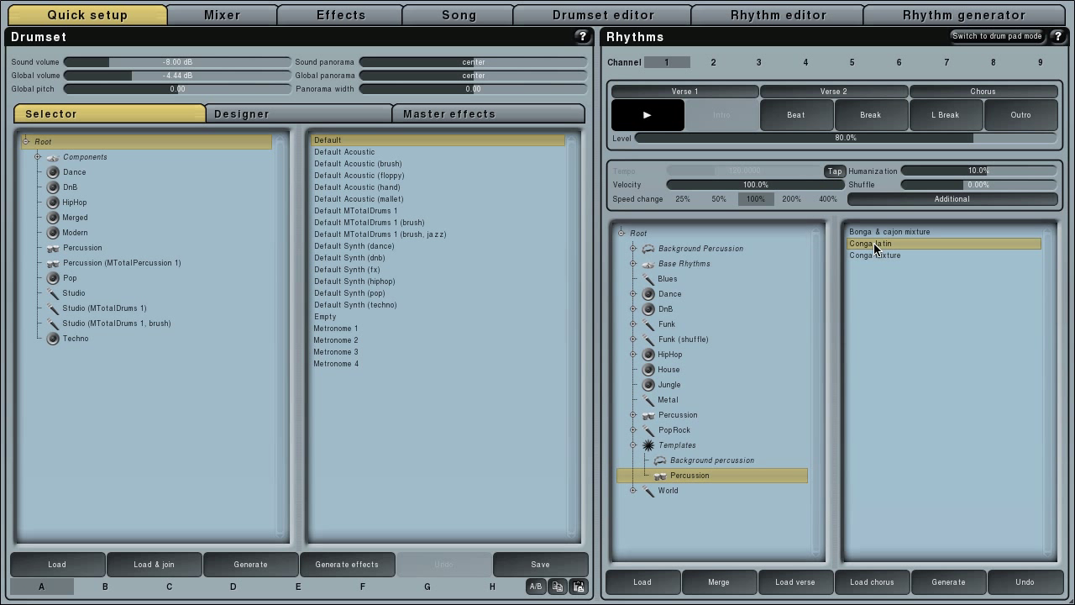
{"action": "left_click", "coordinate": [661, 586]}
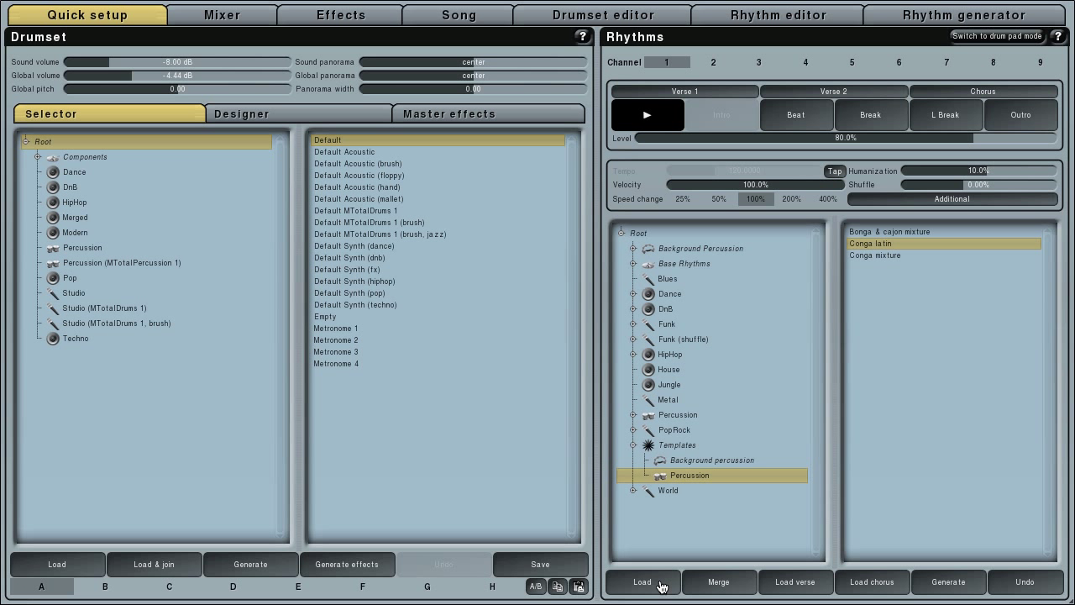
{"action": "left_click", "coordinate": [662, 587]}
{"action": "left_click", "coordinate": [661, 585]}
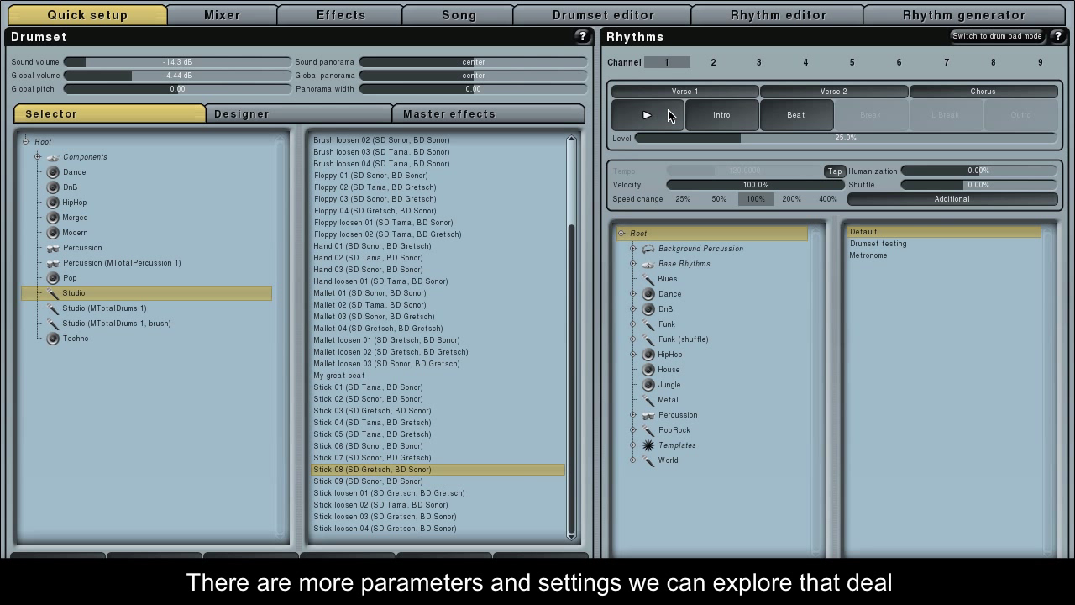
Start playing the default rhythm and lower its velocity to about 98.6%.
{"action": "left_click", "coordinate": [668, 117]}
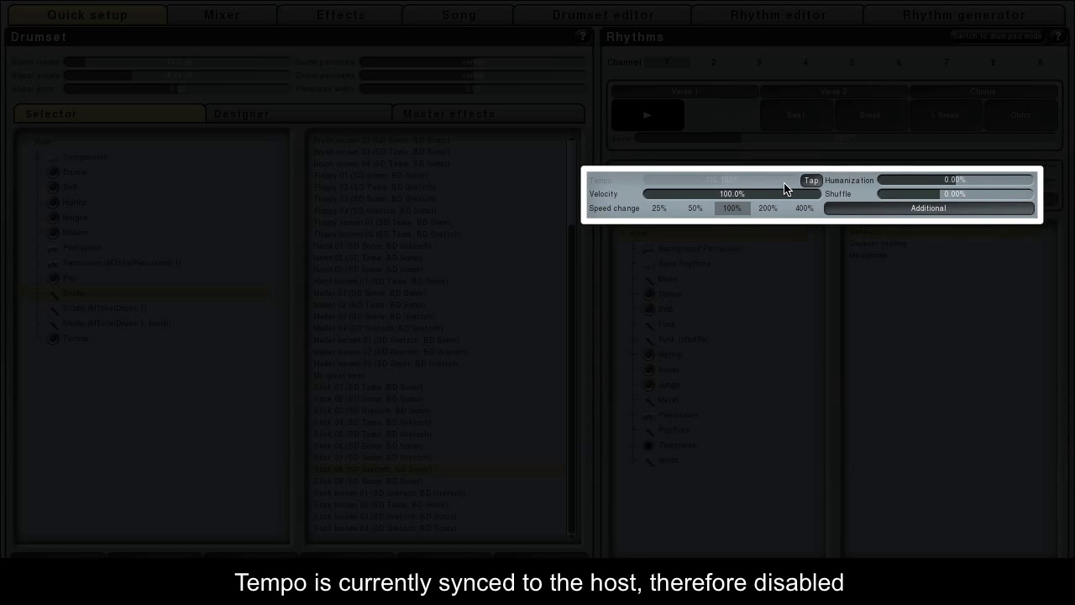
{"action": "left_click", "coordinate": [827, 186]}
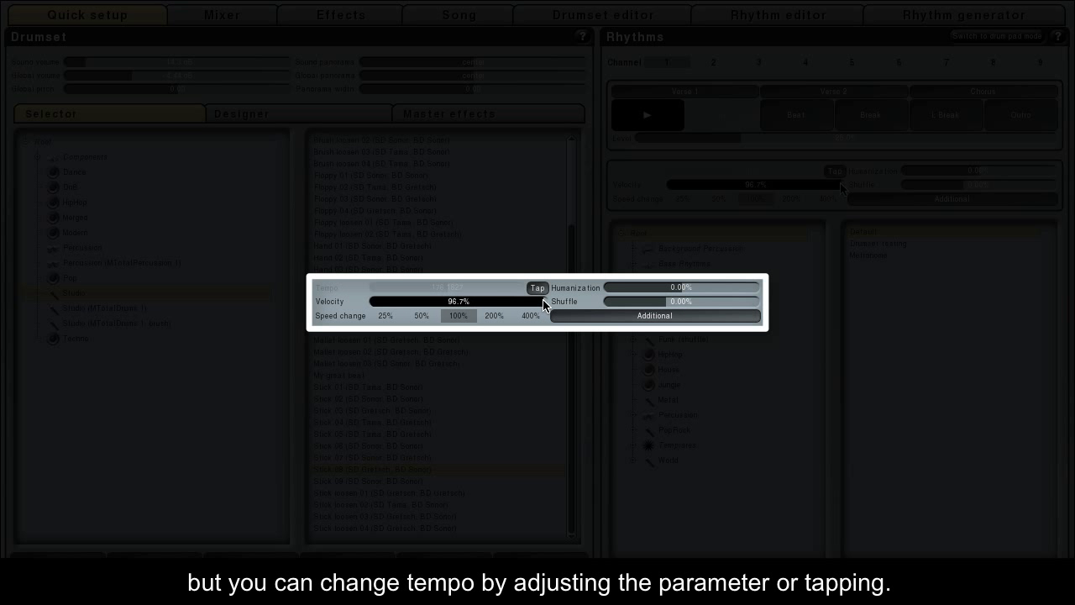
{"action": "left_click_drag", "start_coordinate": [827, 186], "coordinate": [819, 187]}
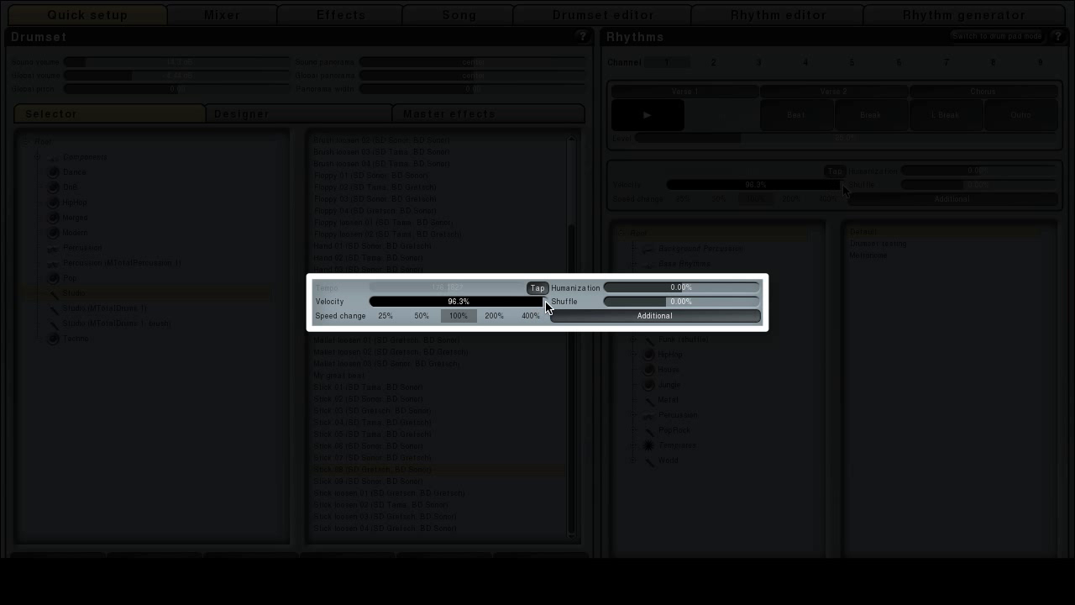
Try the rhythm at 25%, 50%, 200% and 400% speed, and return the speed change to 100%.
{"action": "left_click", "coordinate": [686, 200]}
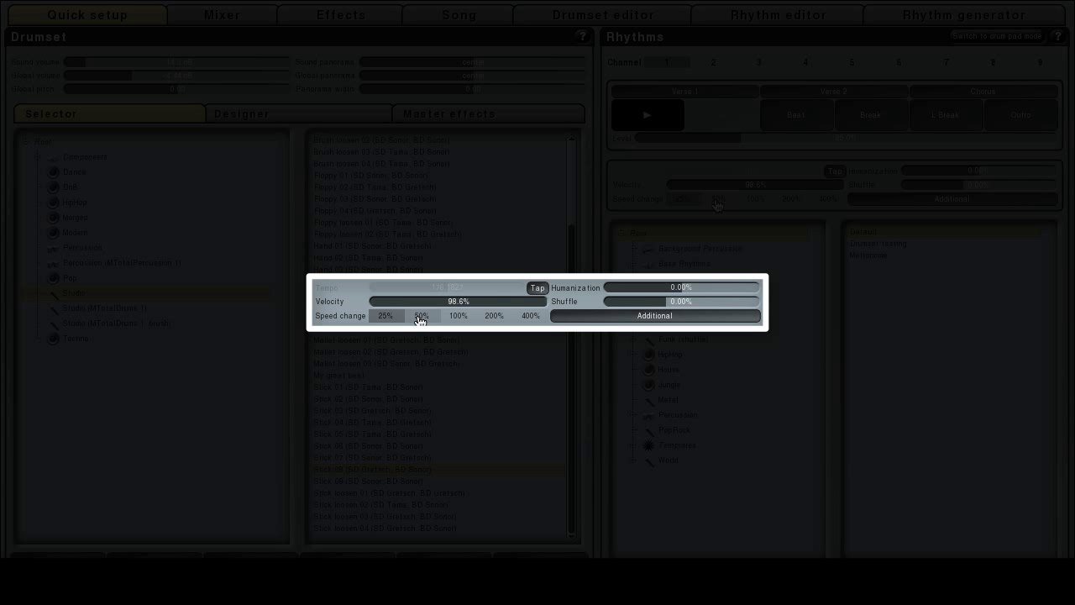
{"action": "left_click", "coordinate": [419, 316]}
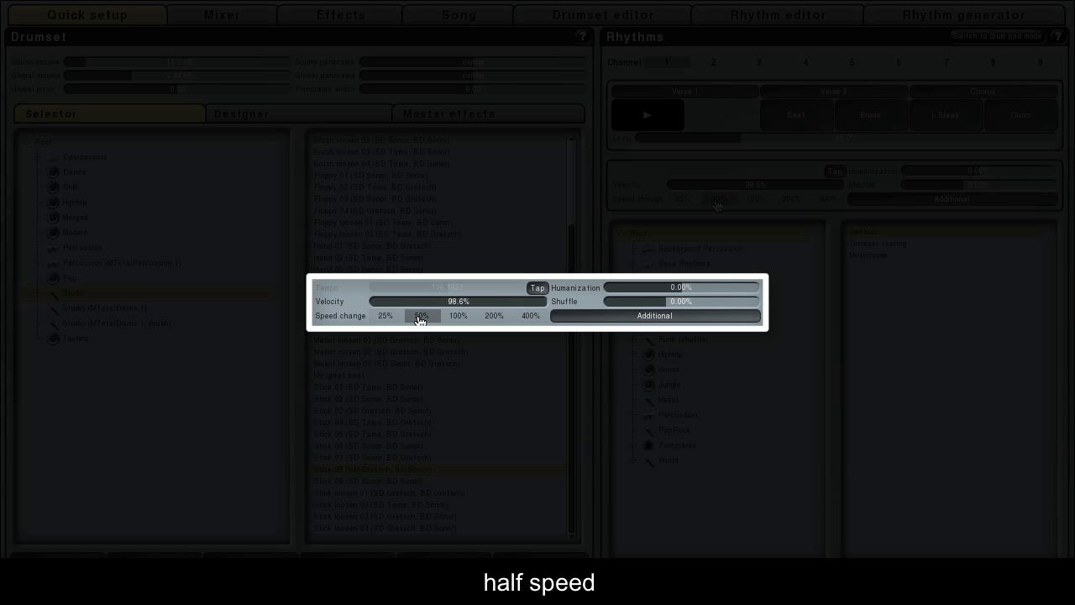
{"action": "left_click", "coordinate": [490, 316]}
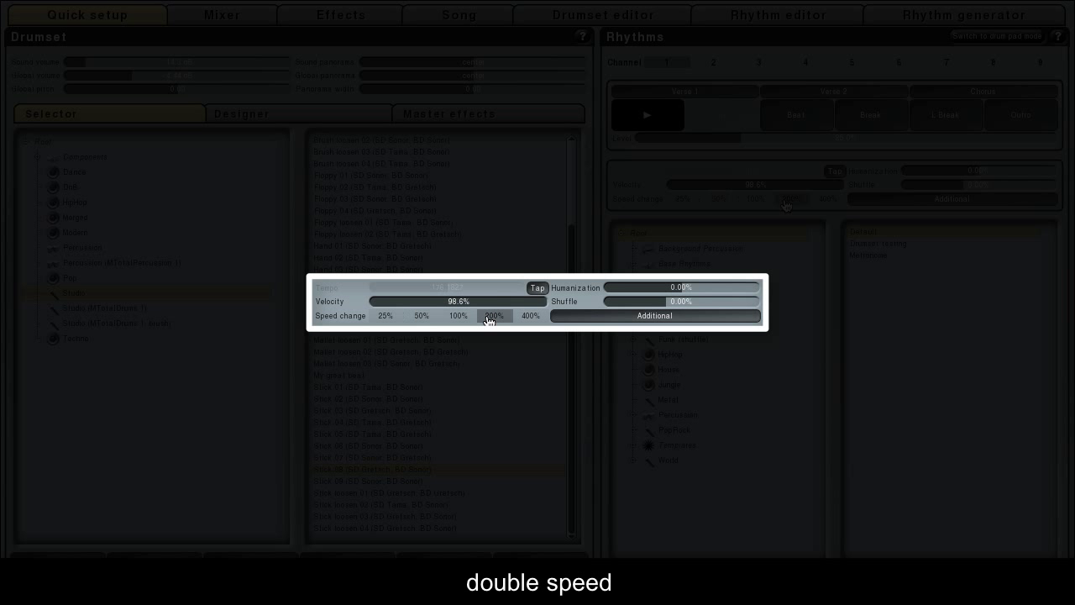
{"action": "left_click", "coordinate": [530, 317]}
{"action": "left_click", "coordinate": [457, 316]}
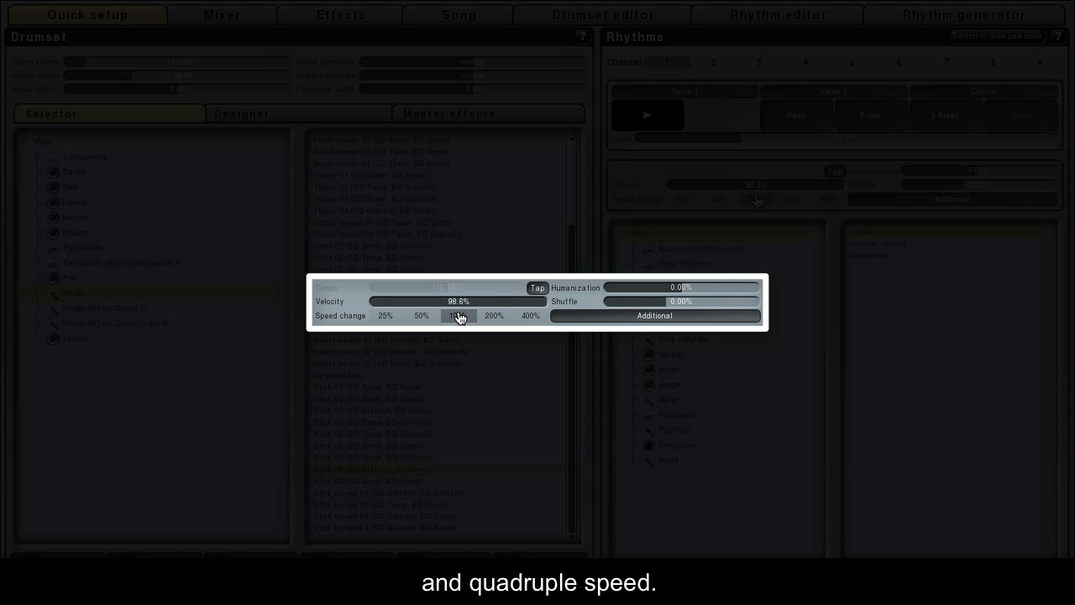
Raise the rhythm's humanization to 17.0% and its shuffle to about 50.3%.
{"action": "left_click_drag", "start_coordinate": [672, 288], "coordinate": [699, 304]}
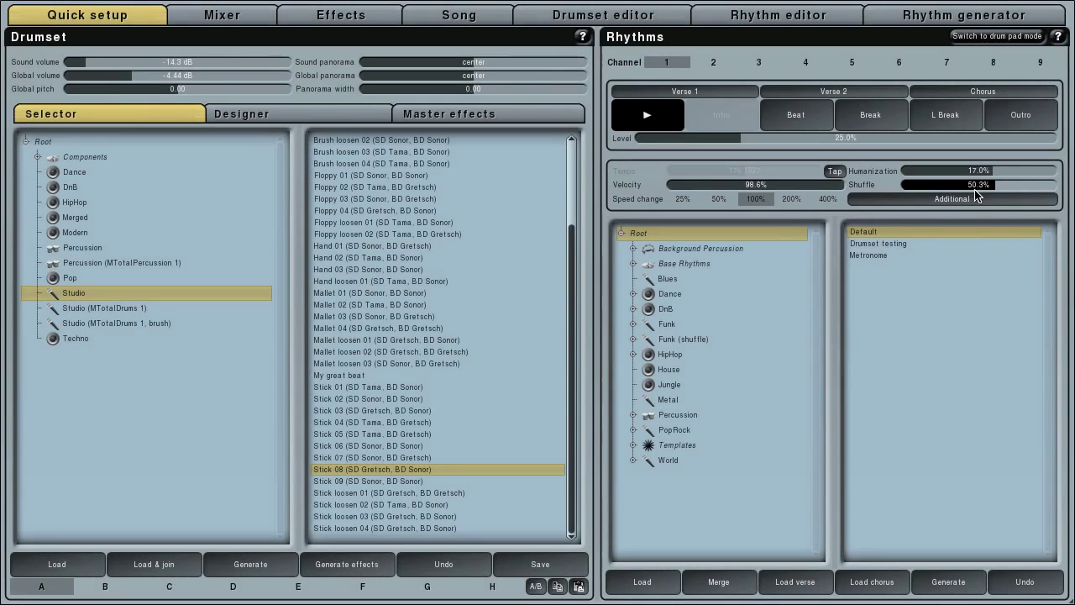
Review the additional rhythm properties, then play the PopRock Light 03 rhythm and trigger a break.
{"action": "left_click", "coordinate": [671, 117]}
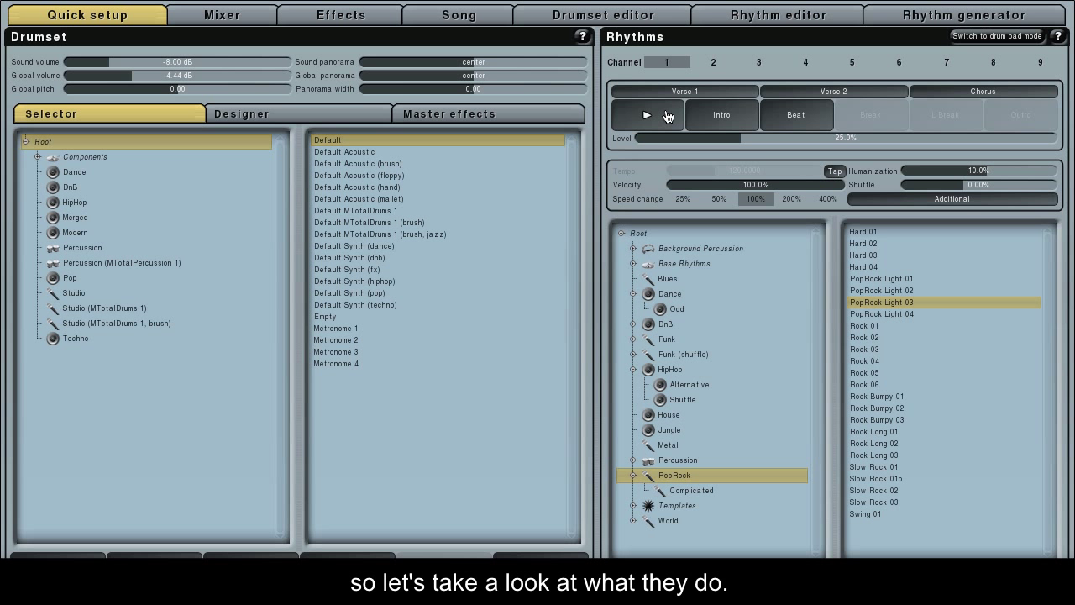
{"action": "left_click", "coordinate": [869, 201]}
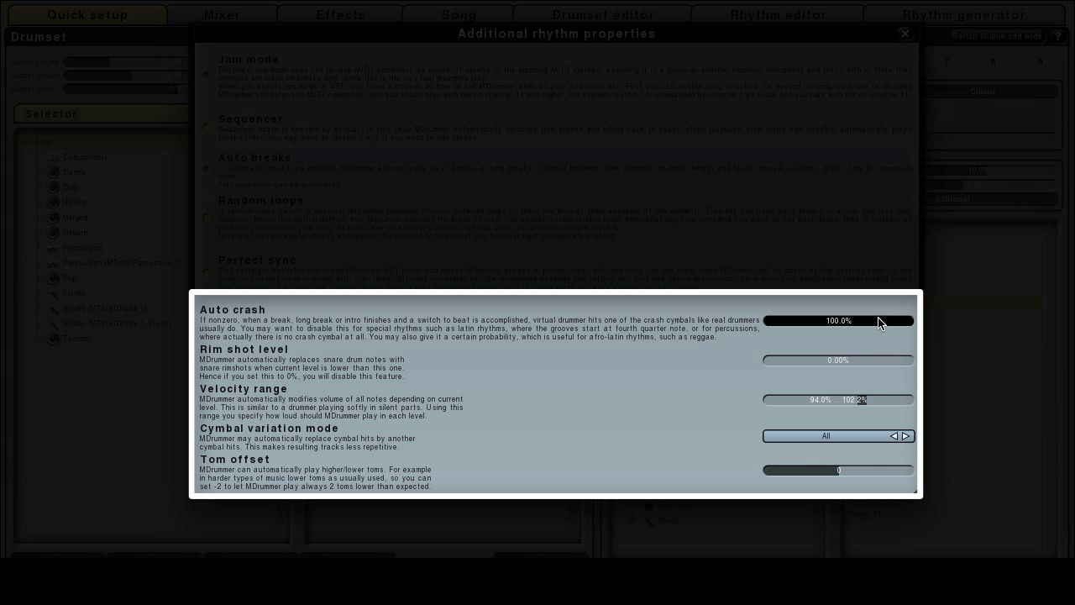
{"action": "left_click", "coordinate": [905, 34]}
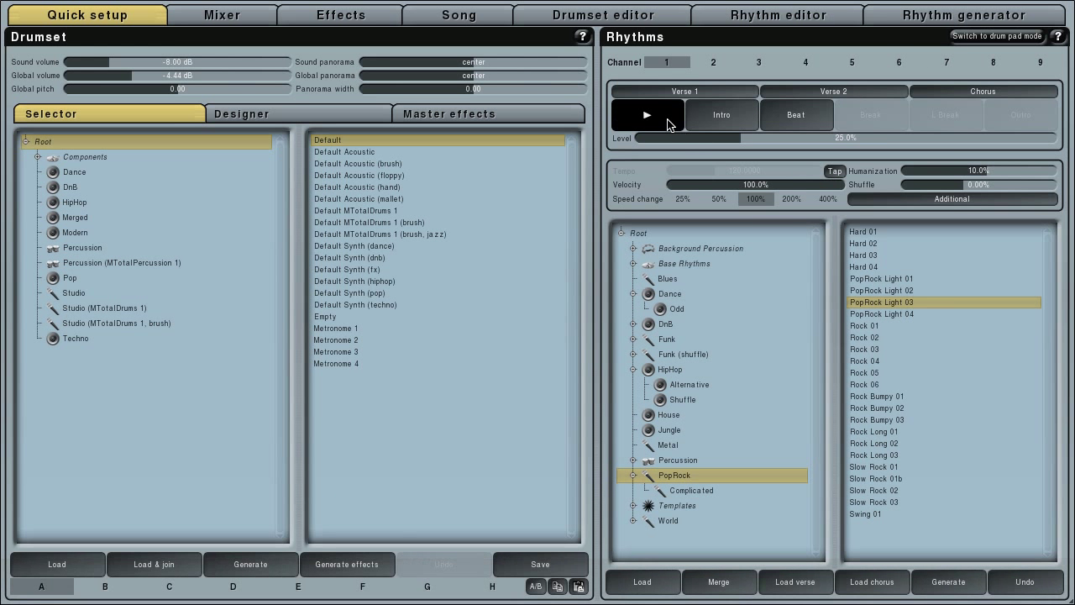
{"action": "left_click", "coordinate": [669, 124]}
{"action": "left_click", "coordinate": [850, 124]}
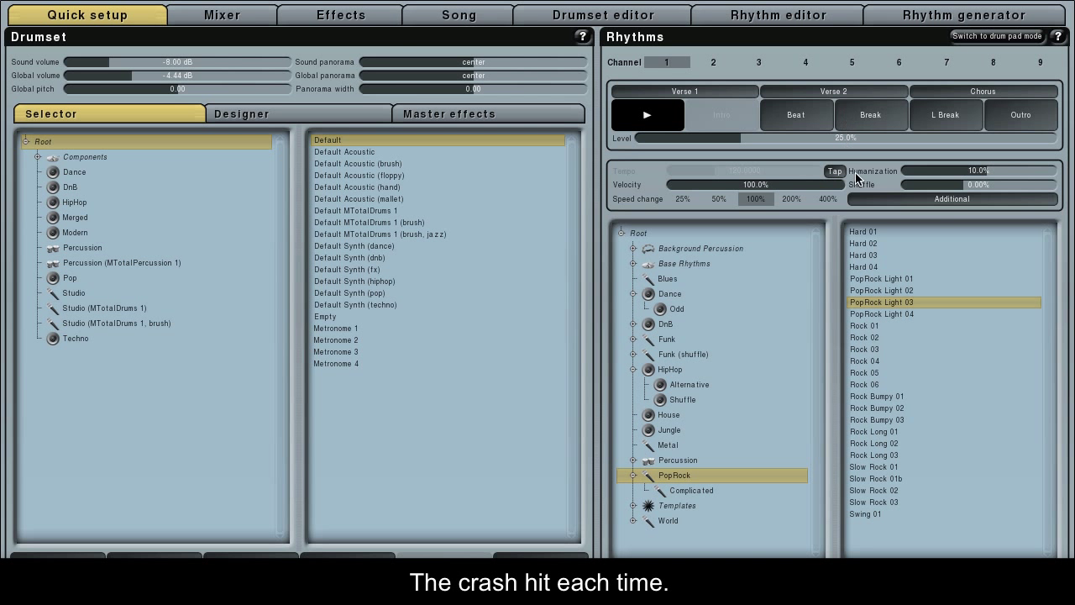
Lower the auto crash probability to its minimum and trigger several breaks to hear the difference.
{"action": "left_click", "coordinate": [861, 199]}
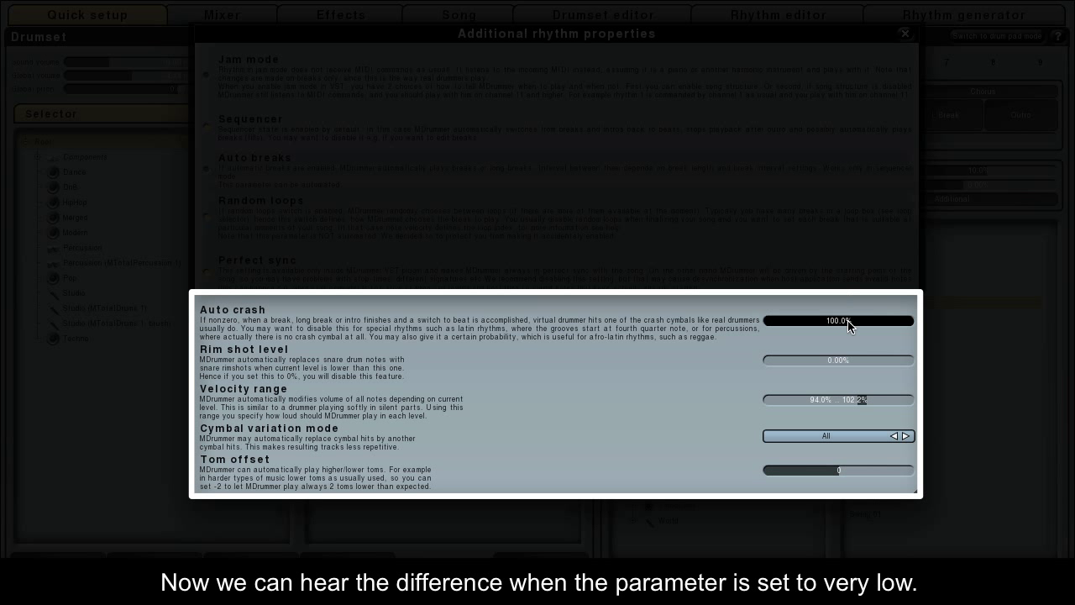
{"action": "left_click_drag", "start_coordinate": [851, 321], "coordinate": [764, 320]}
{"action": "left_click", "coordinate": [902, 35]}
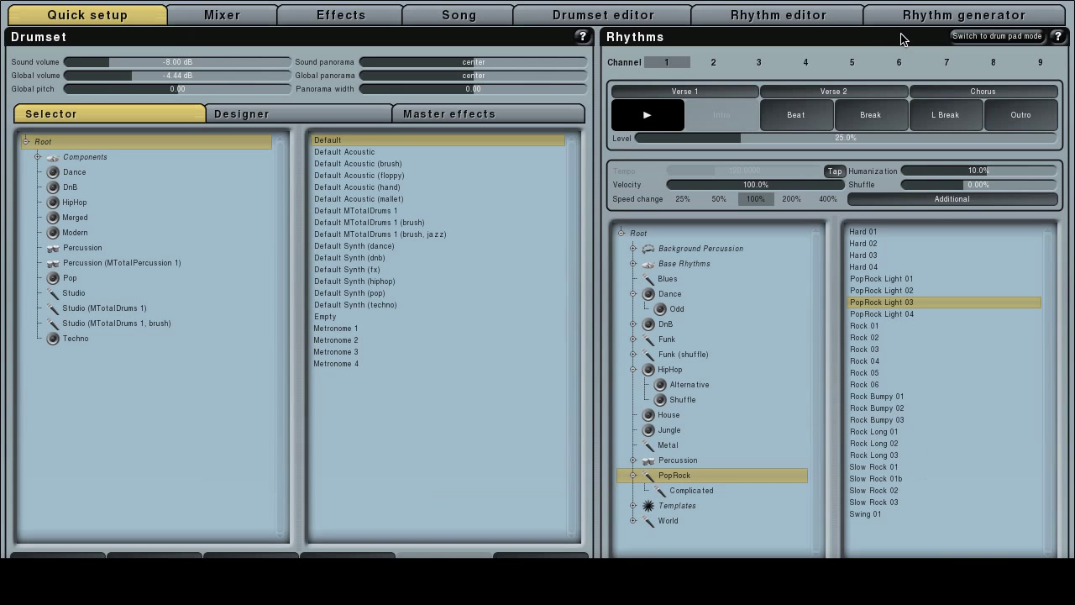
{"action": "left_click", "coordinate": [872, 120]}
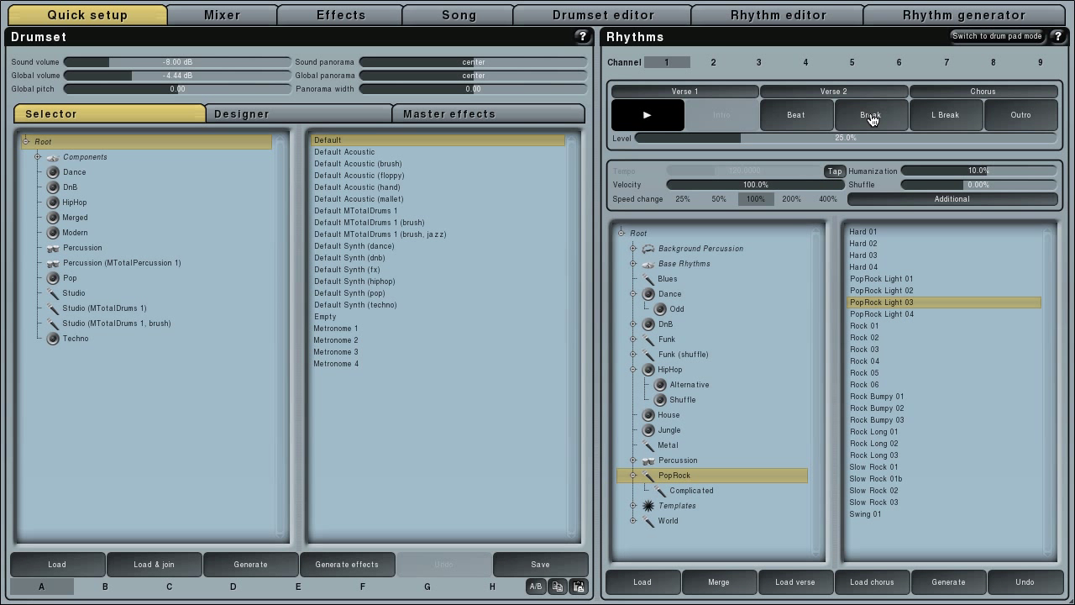
{"action": "left_click", "coordinate": [872, 120]}
{"action": "left_click", "coordinate": [872, 120]}
Set the auto crash probability to about 84.6% and the rim shot level to about 28.0%.
{"action": "left_click", "coordinate": [866, 198]}
{"action": "left_click_drag", "start_coordinate": [847, 323], "coordinate": [892, 319]}
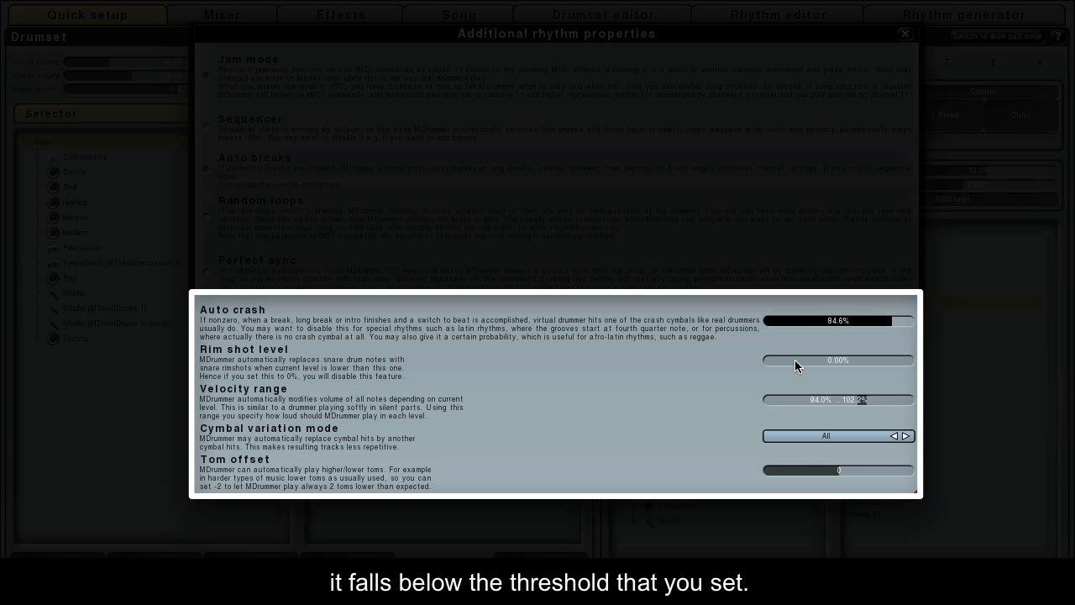
{"action": "left_click_drag", "start_coordinate": [765, 360], "coordinate": [805, 365]}
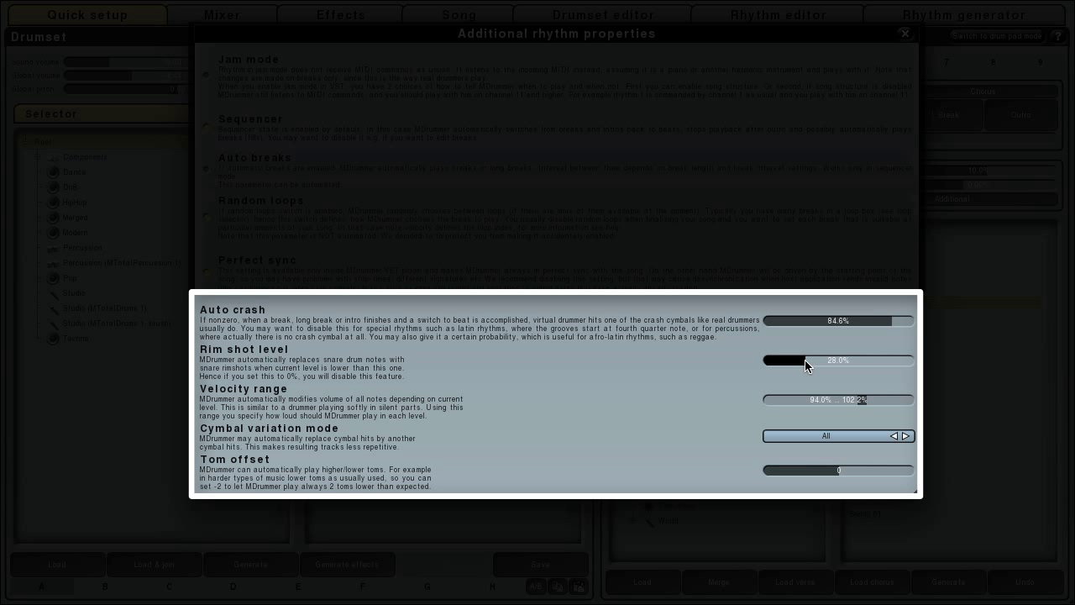
{"action": "left_click", "coordinate": [905, 33]}
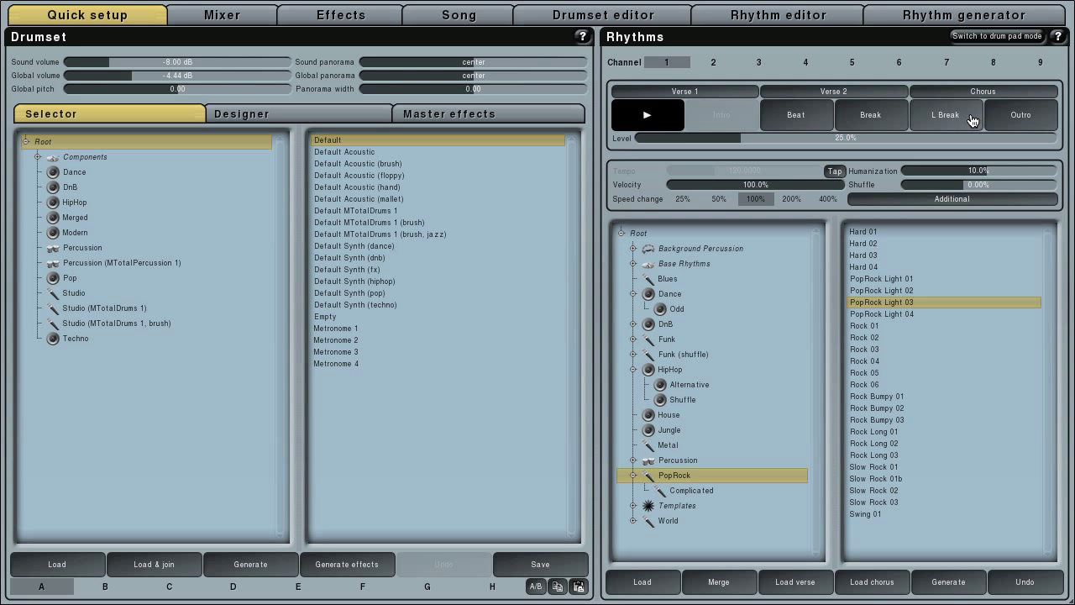
Audition a break and the Verse 2 and Verse 1 levels, then raise the rhythm level to 100%.
{"action": "left_click", "coordinate": [888, 117]}
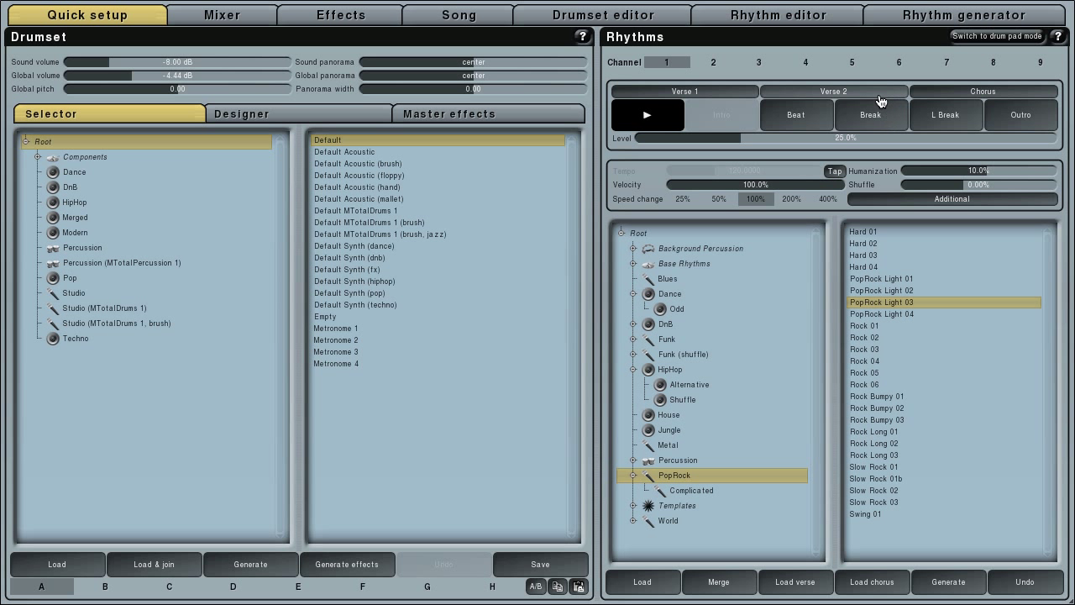
{"action": "left_click", "coordinate": [879, 98]}
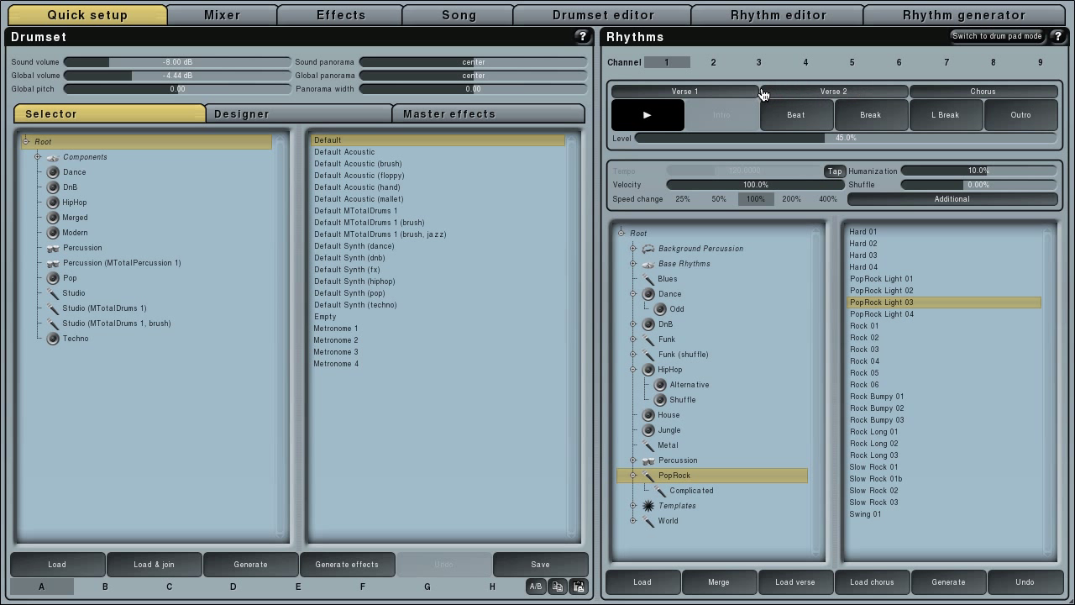
{"action": "left_click", "coordinate": [734, 98]}
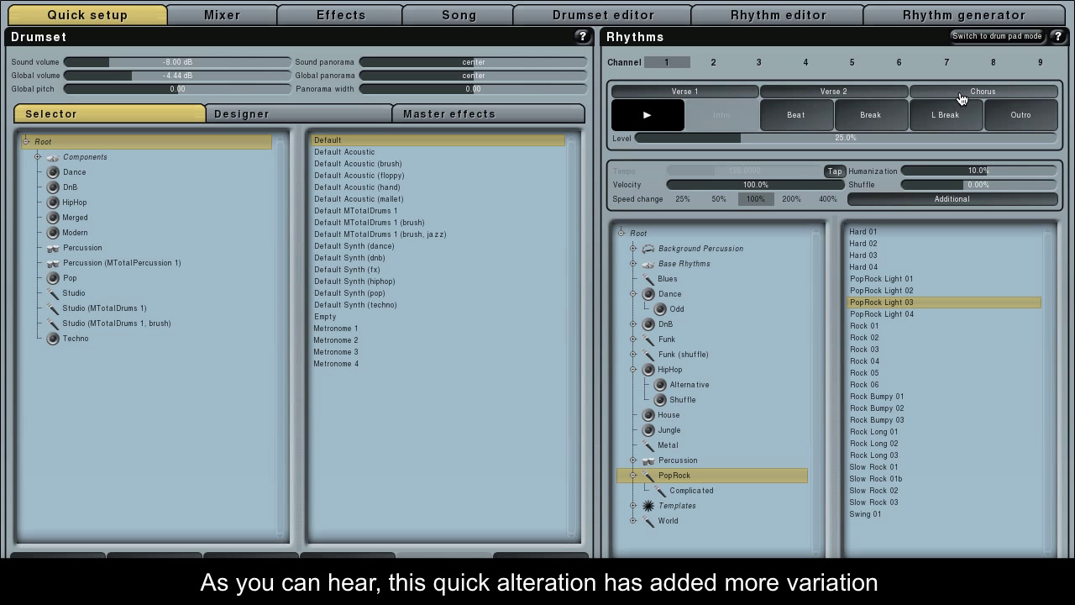
{"action": "left_click_drag", "start_coordinate": [951, 139], "coordinate": [1071, 141]}
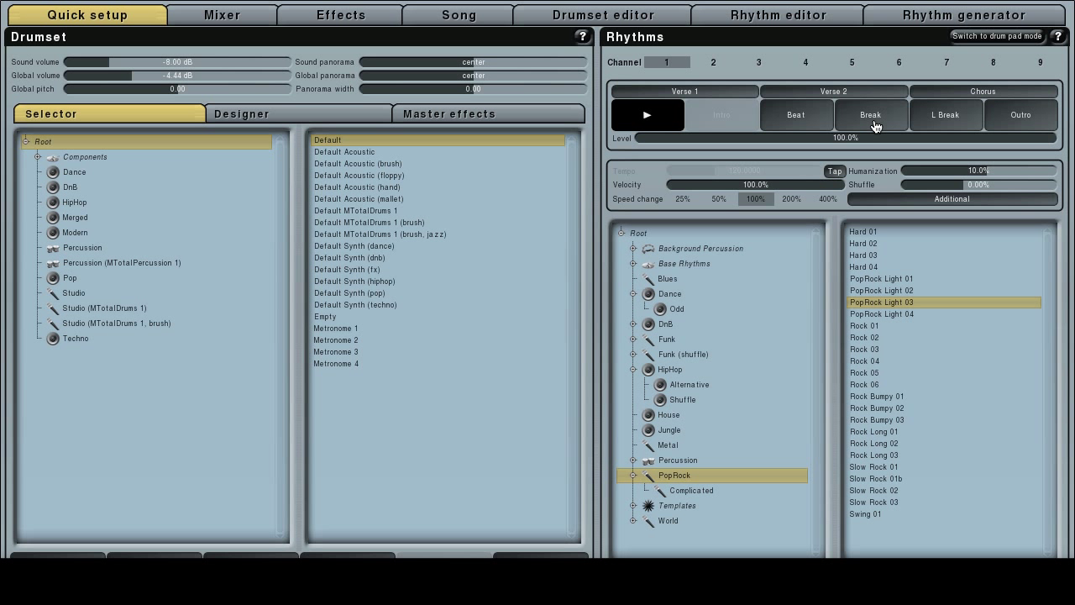
Shift the velocity range up to about 127.7% to 131.0% in the additional rhythm properties.
{"action": "left_click", "coordinate": [876, 202]}
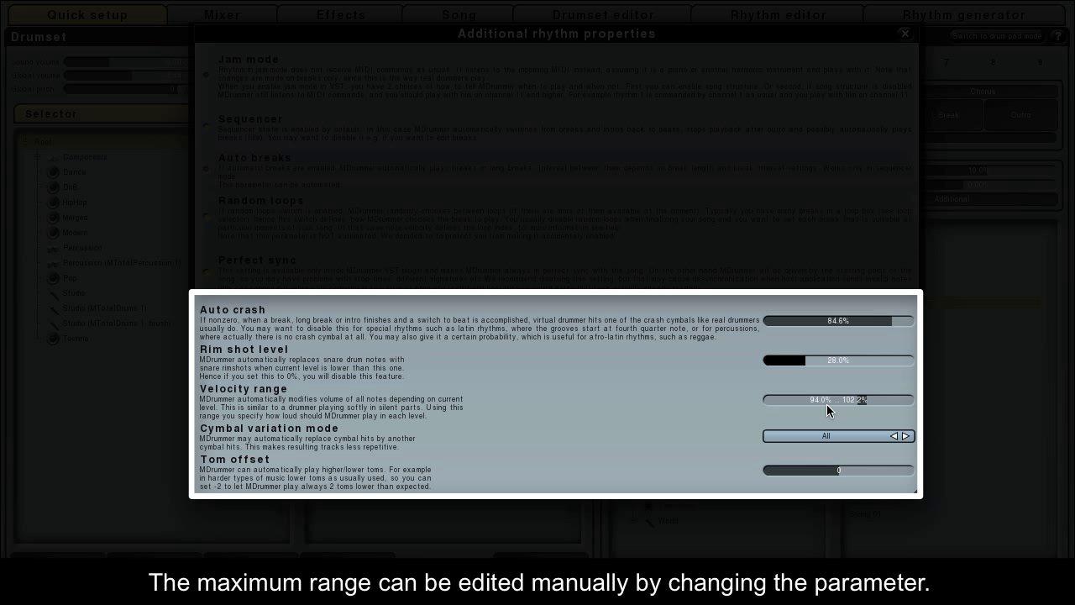
{"action": "left_click", "coordinate": [866, 399]}
{"action": "left_click_drag", "start_coordinate": [868, 399], "coordinate": [892, 405]}
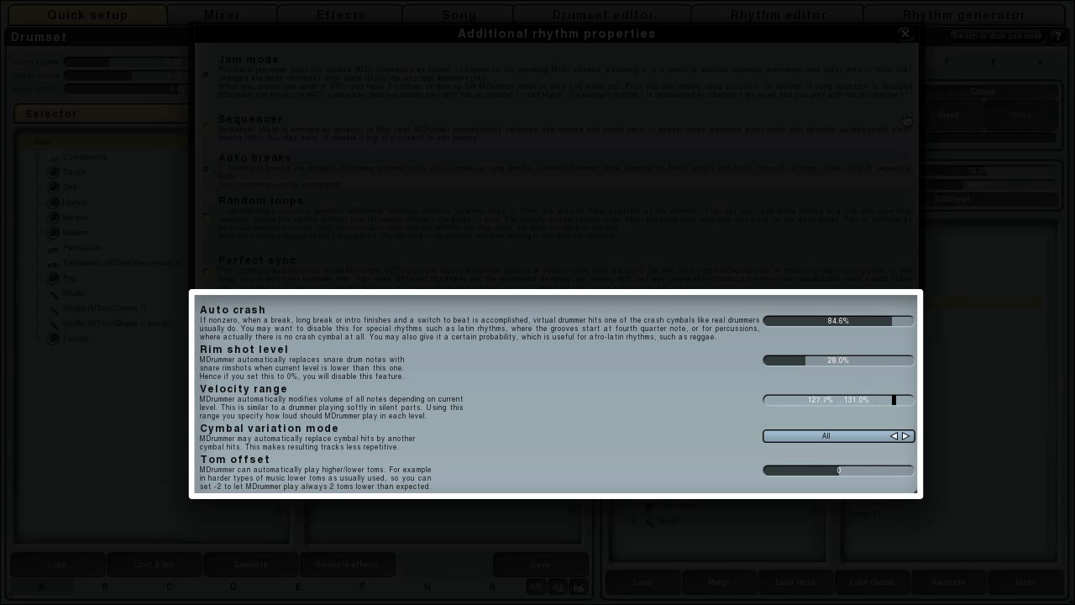
{"action": "left_click", "coordinate": [906, 34]}
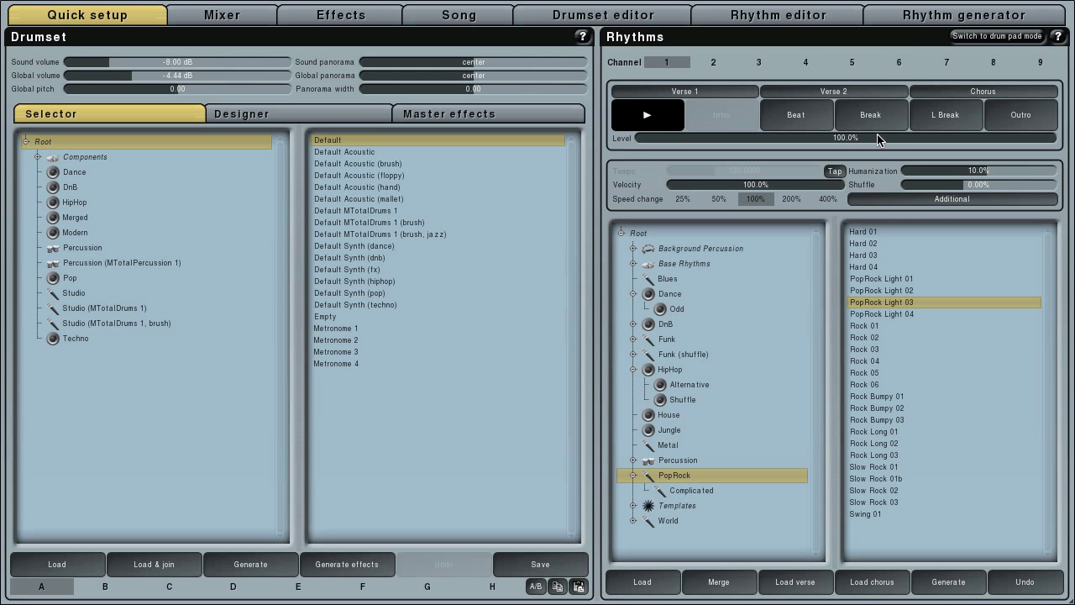
Lower the rhythm level to 0% and extend the velocity range's minimum down to about 87.4%.
{"action": "left_click_drag", "start_coordinate": [872, 147], "coordinate": [604, 146]}
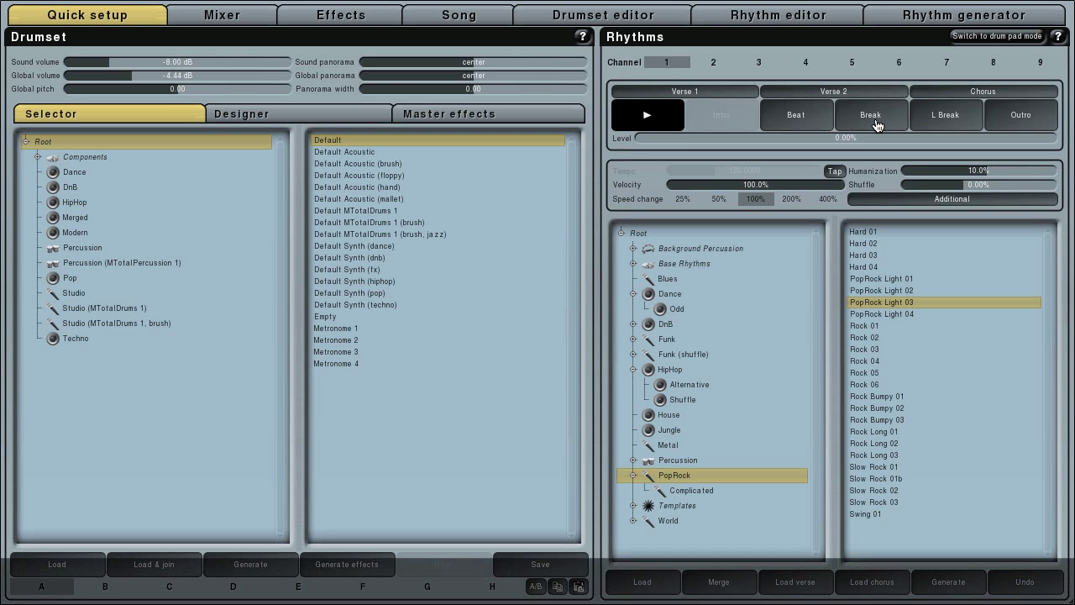
{"action": "left_click", "coordinate": [907, 200]}
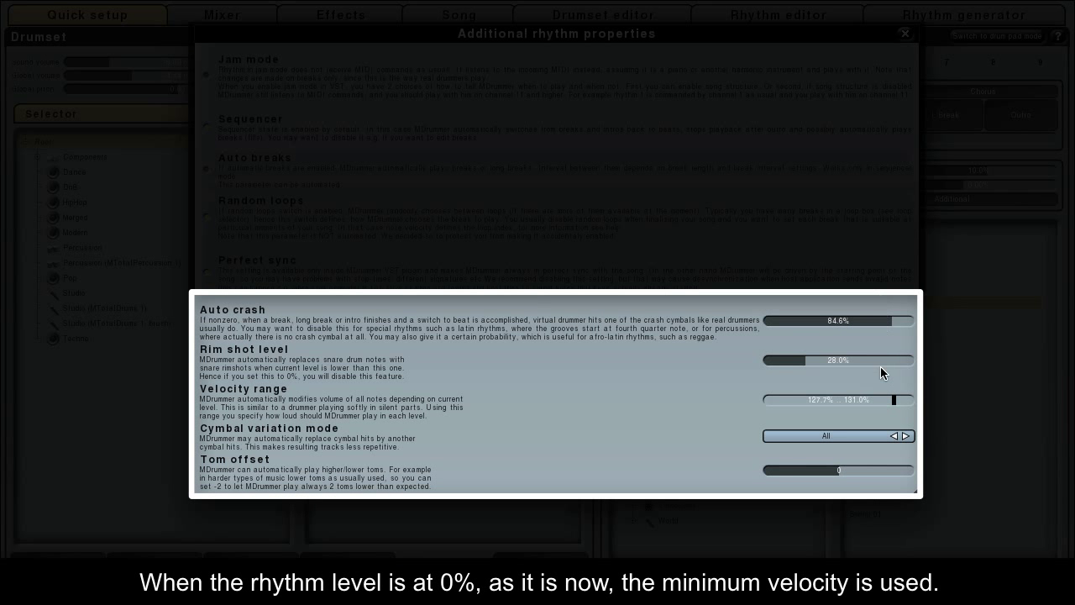
{"action": "left_click_drag", "start_coordinate": [892, 401], "coordinate": [852, 403]}
{"action": "left_click", "coordinate": [906, 36]}
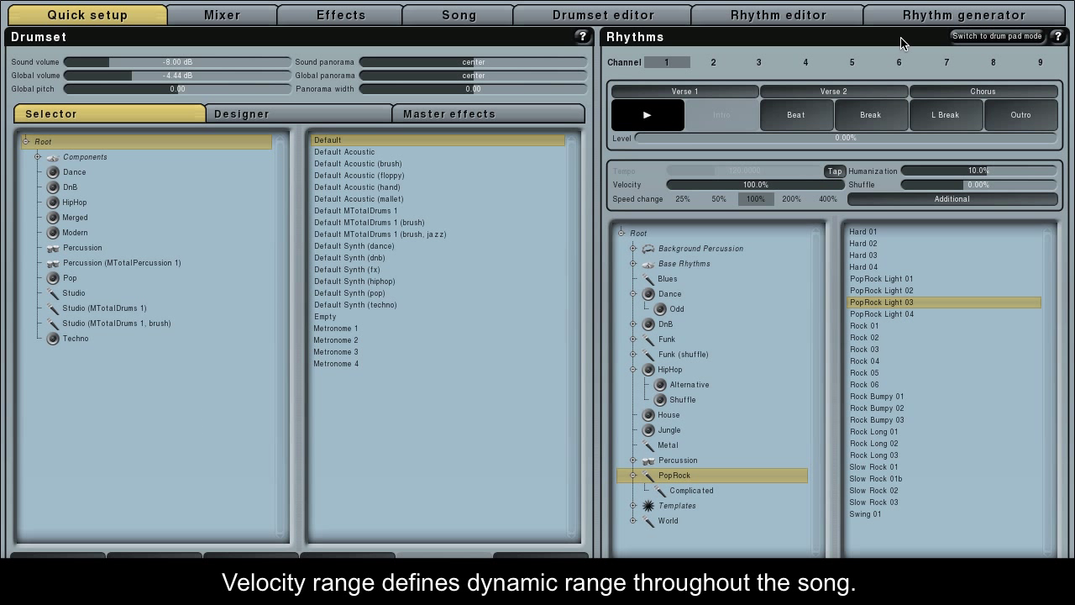
Step the playing rhythm through Verse 1, Verse 2 and Chorus, raise its level to 100% and trigger a break.
{"action": "left_click", "coordinate": [742, 95]}
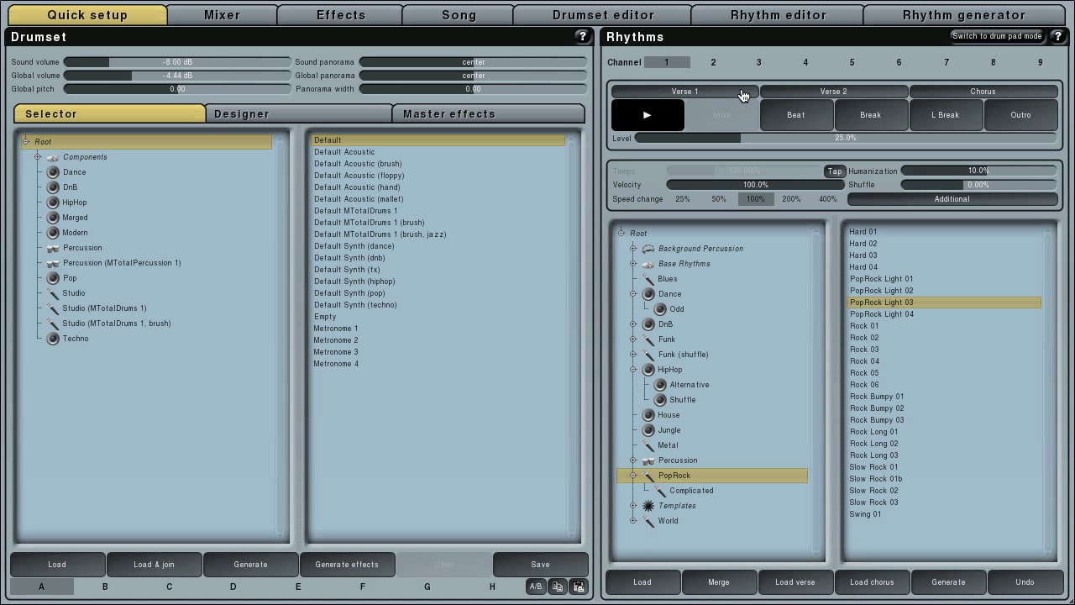
{"action": "left_click", "coordinate": [798, 99]}
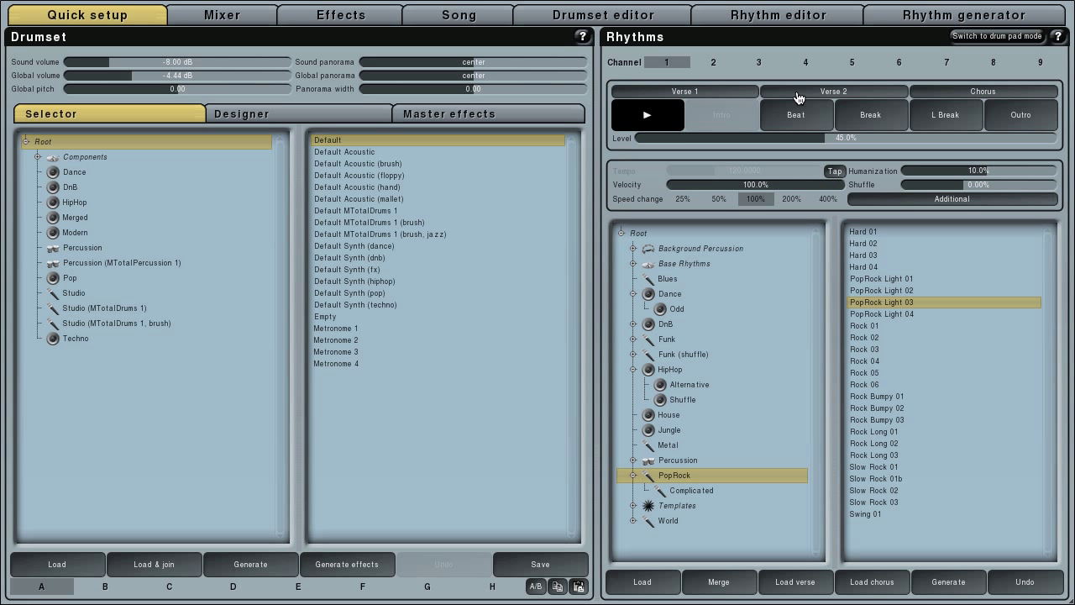
{"action": "left_click", "coordinate": [969, 98]}
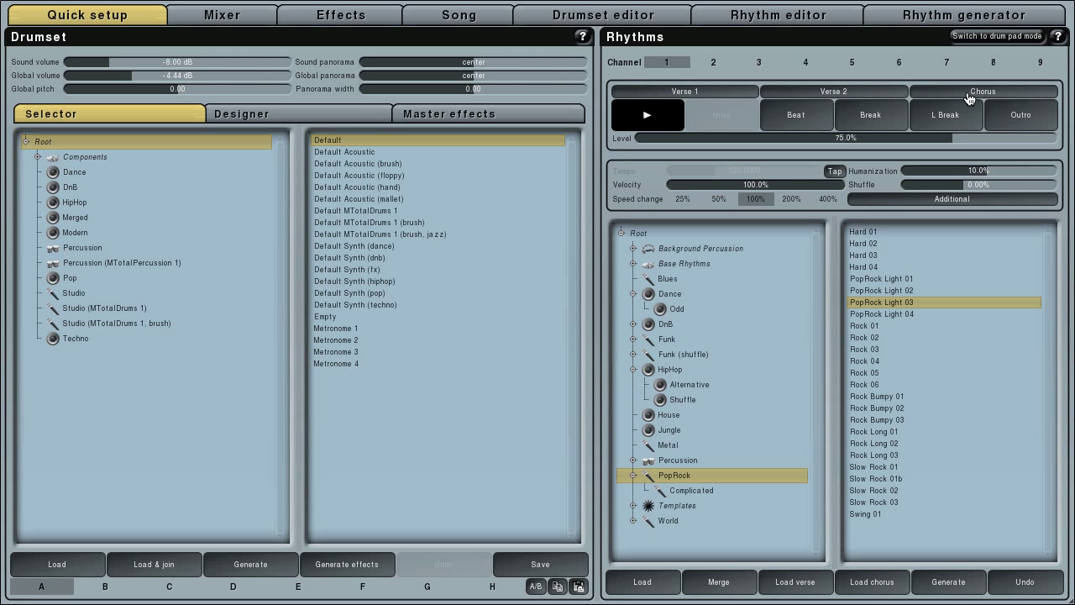
{"action": "left_click_drag", "start_coordinate": [957, 138], "coordinate": [1063, 143]}
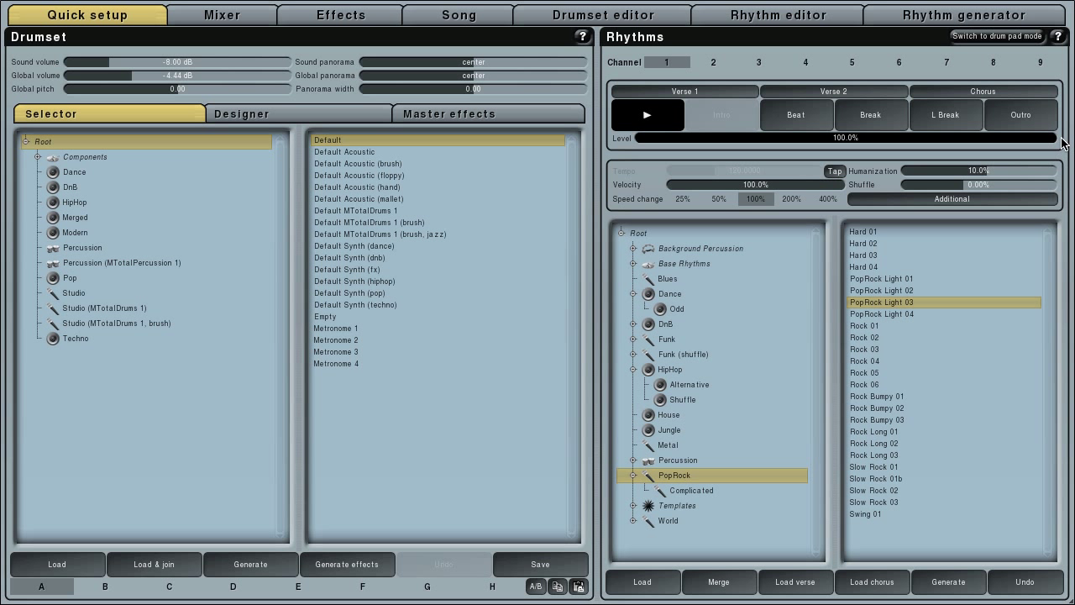
{"action": "left_click", "coordinate": [886, 126]}
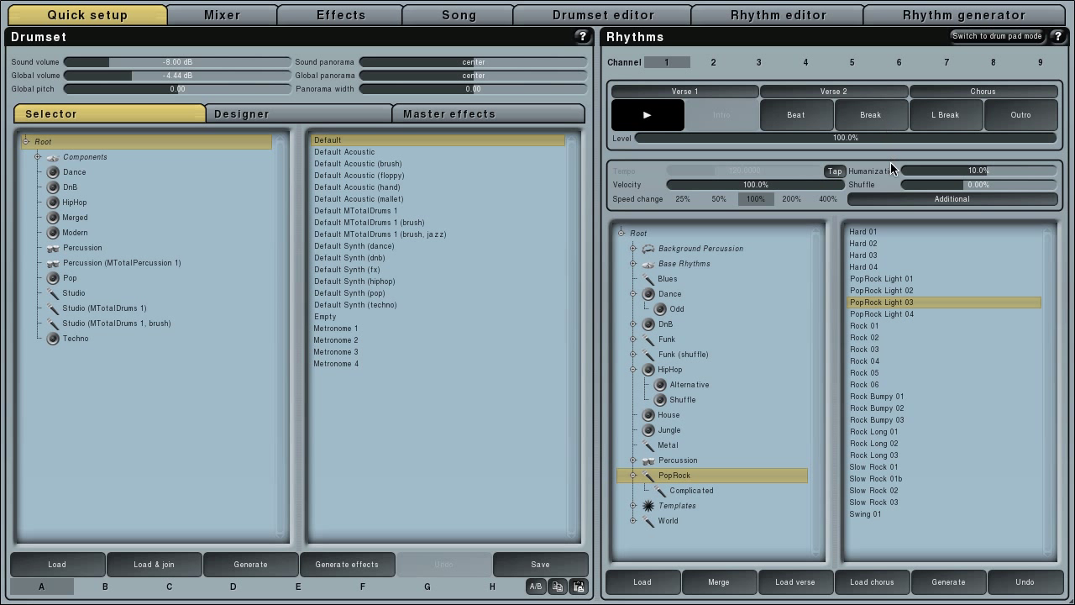
Try the Crashes and Disabled cymbal variation modes, then set the mode to All and everywhere.
{"action": "left_click", "coordinate": [890, 202]}
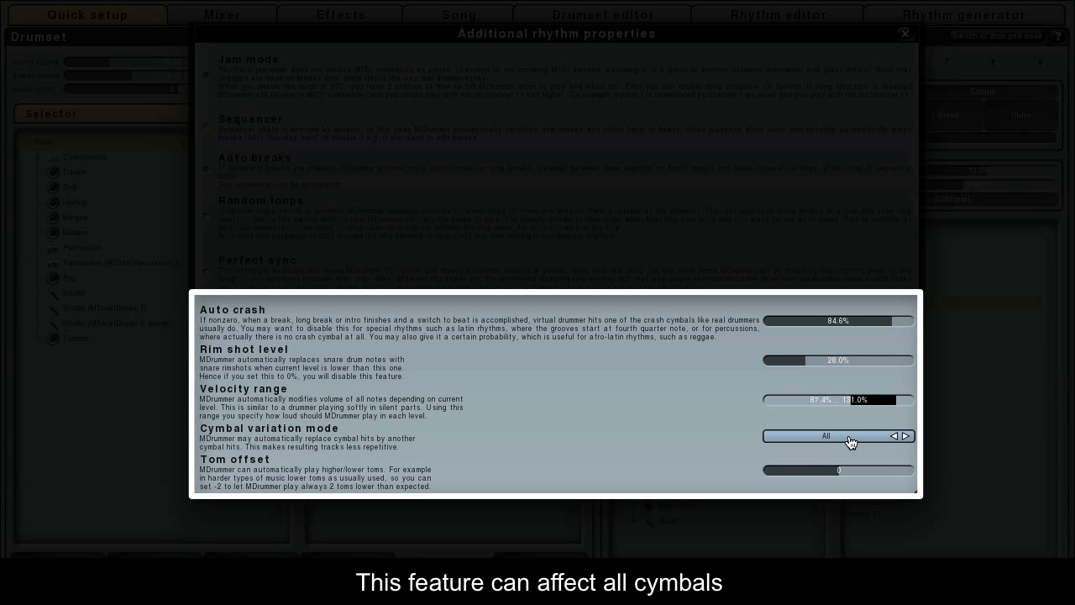
{"action": "left_click", "coordinate": [894, 437]}
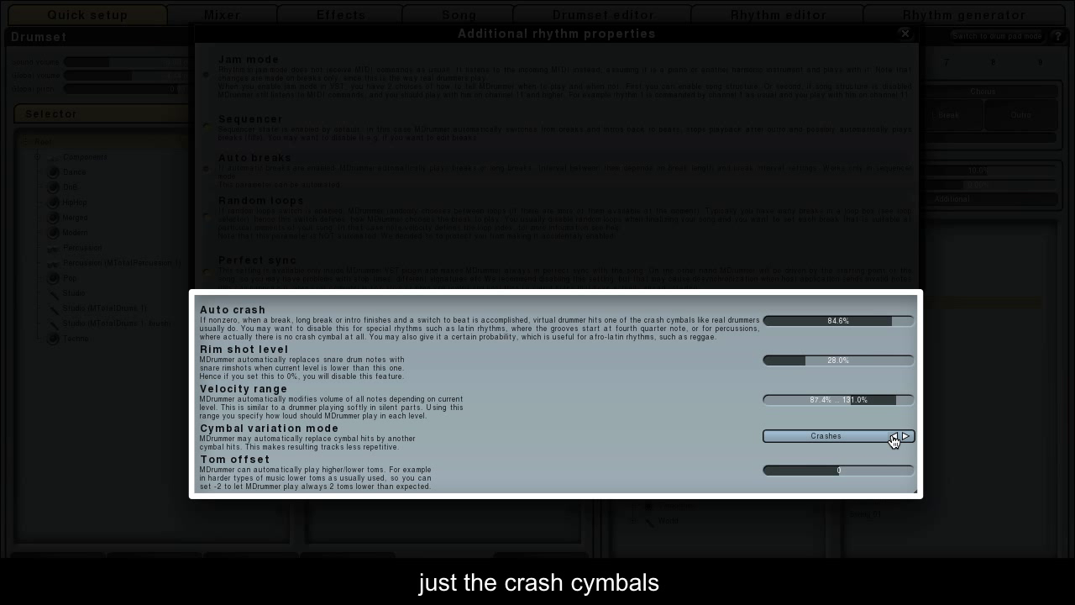
{"action": "left_click", "coordinate": [893, 438]}
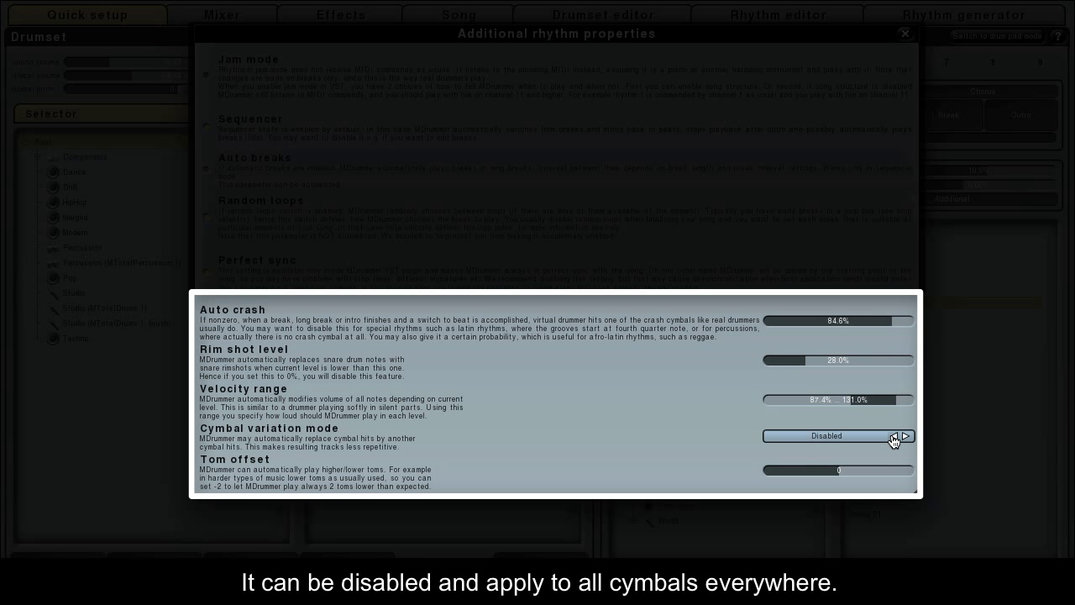
{"action": "left_click", "coordinate": [904, 437]}
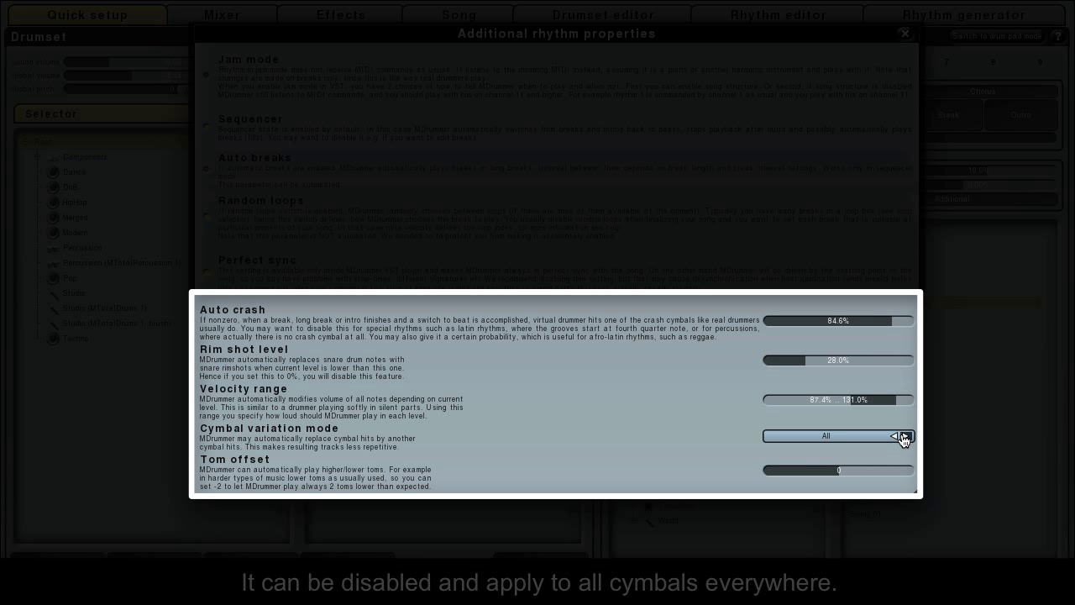
{"action": "left_click", "coordinate": [904, 436]}
{"action": "left_click", "coordinate": [903, 437]}
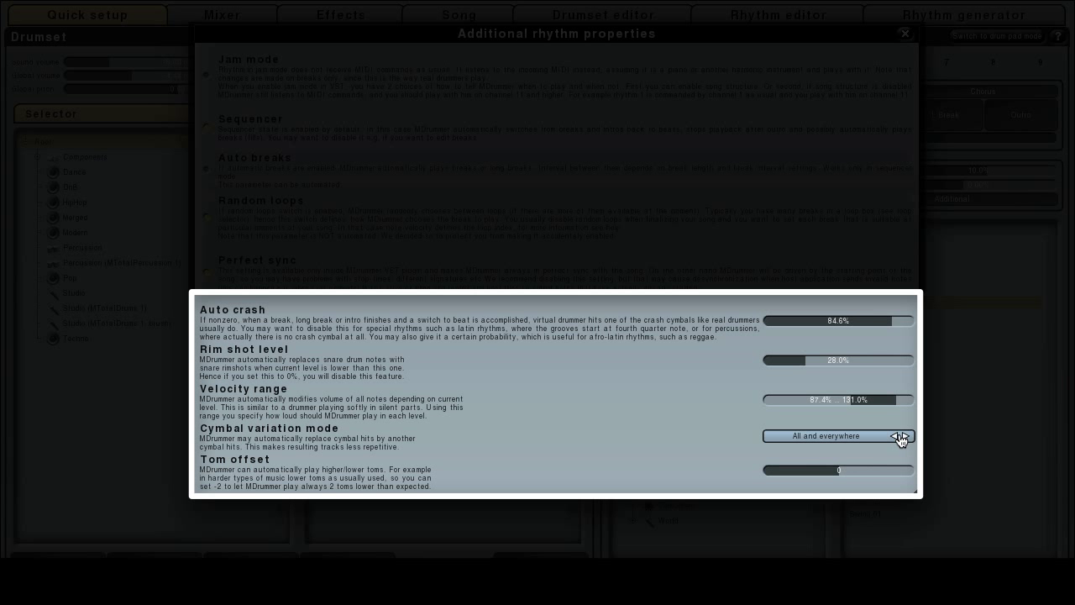
Try the tom offset at -2, then set it to 2.
{"action": "left_click_drag", "start_coordinate": [842, 475], "coordinate": [785, 471]}
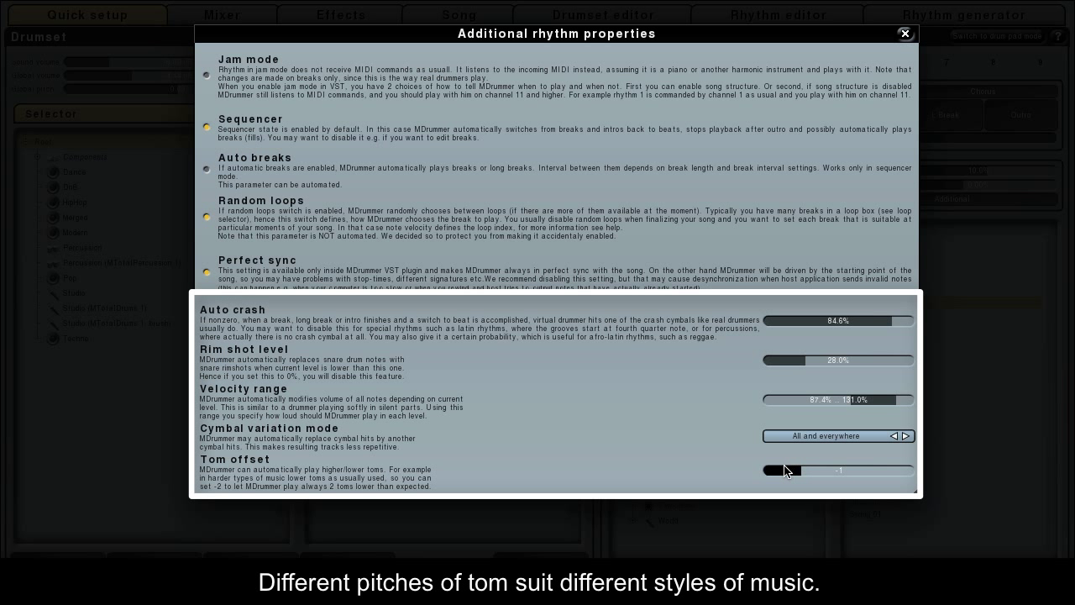
{"action": "left_click", "coordinate": [904, 33]}
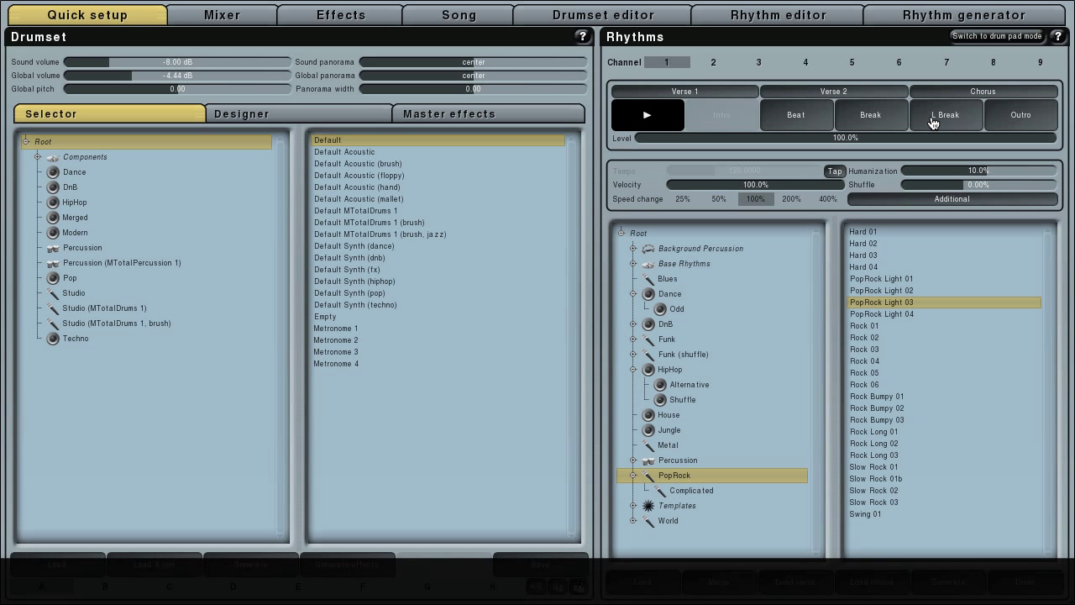
{"action": "left_click", "coordinate": [916, 207]}
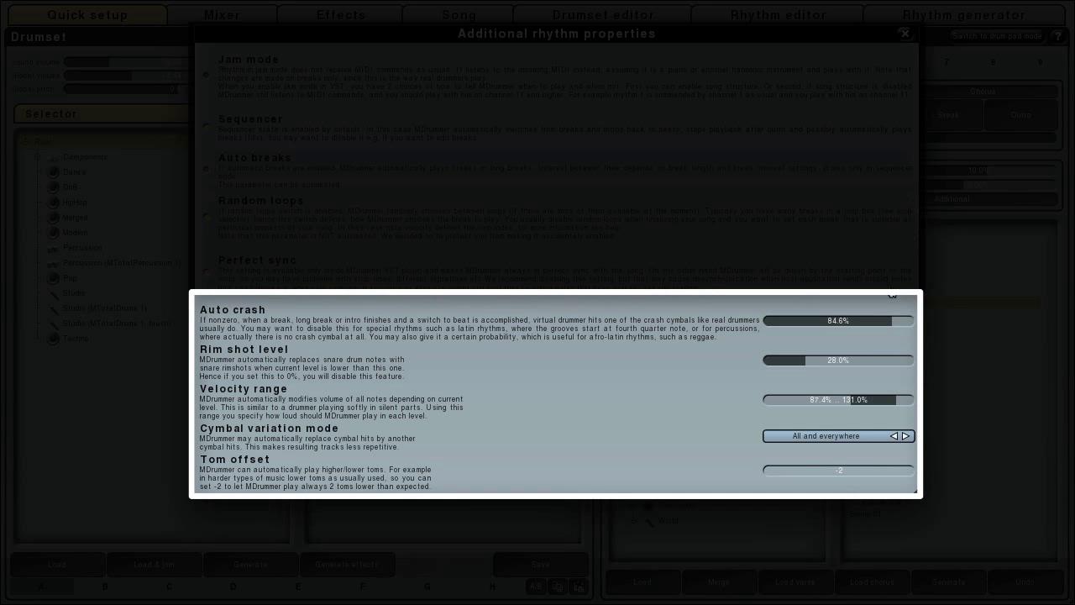
{"action": "left_click_drag", "start_coordinate": [837, 477], "coordinate": [907, 473]}
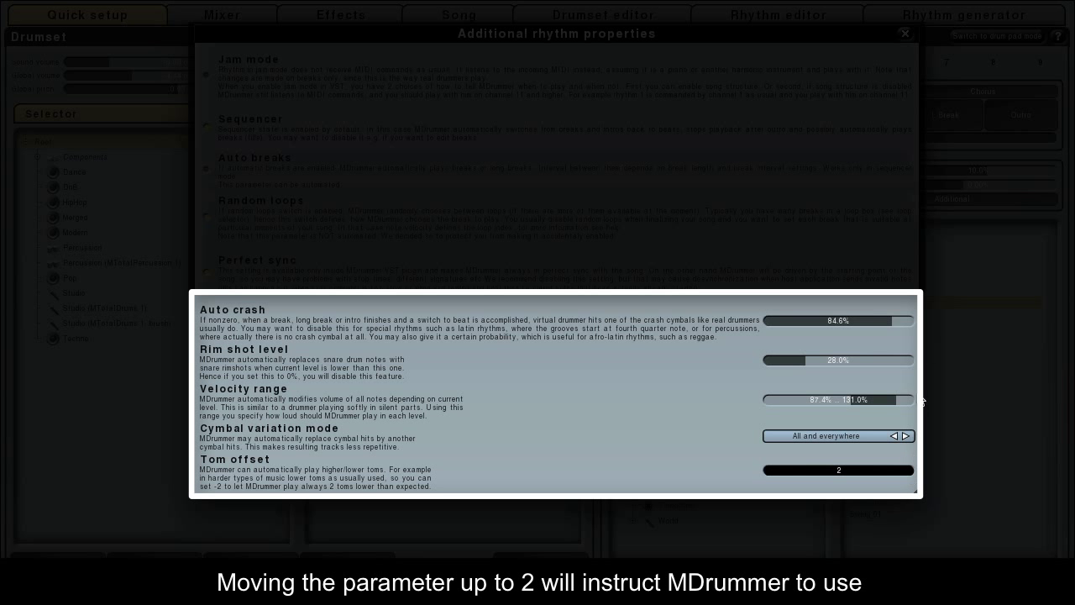
{"action": "left_click", "coordinate": [905, 34]}
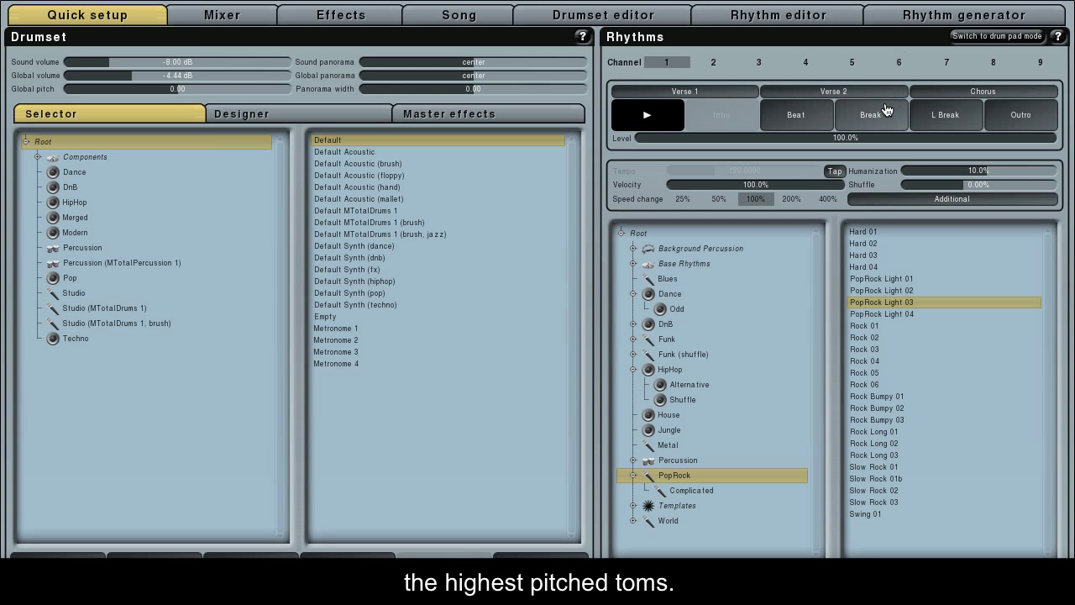
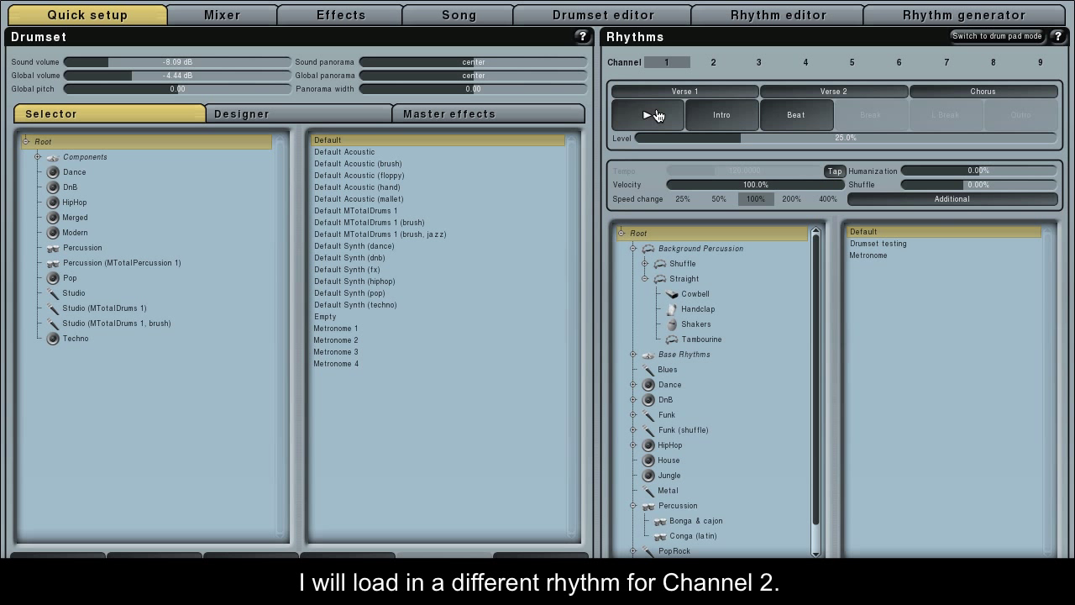
Load the Dance rhythm Complex 01 into channel 2, play it and stop it.
{"action": "left_click", "coordinate": [712, 63]}
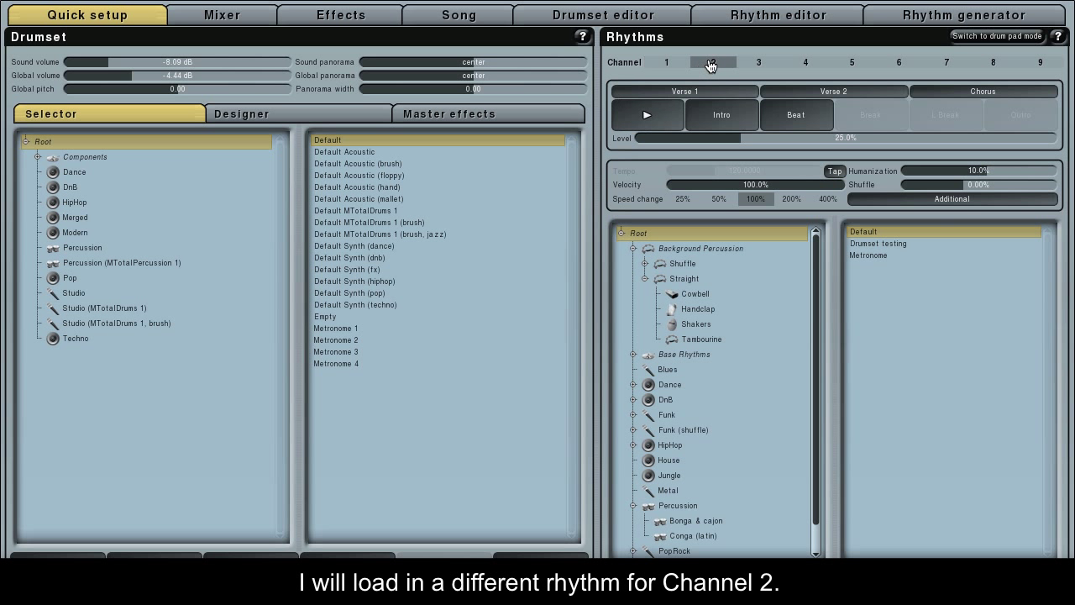
{"action": "left_click", "coordinate": [669, 384]}
{"action": "left_click", "coordinate": [863, 401]}
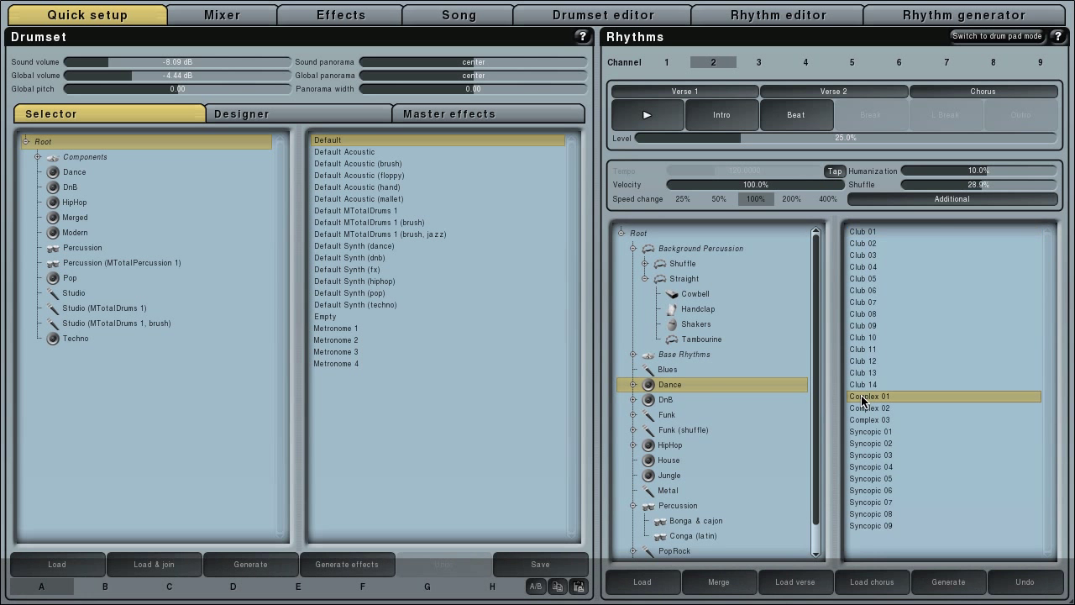
{"action": "left_click", "coordinate": [659, 116]}
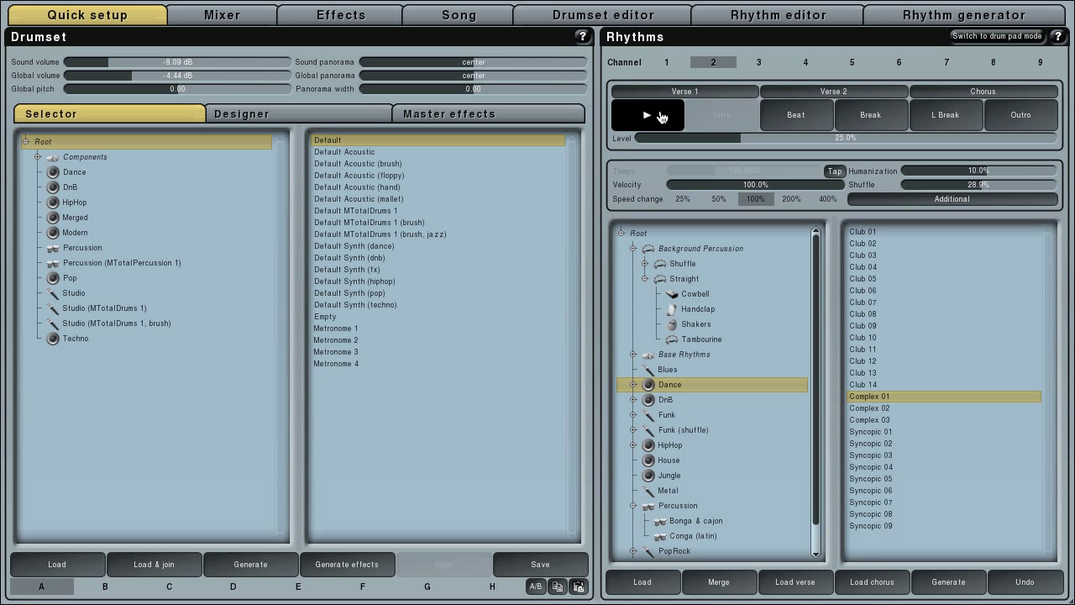
{"action": "left_click", "coordinate": [660, 116]}
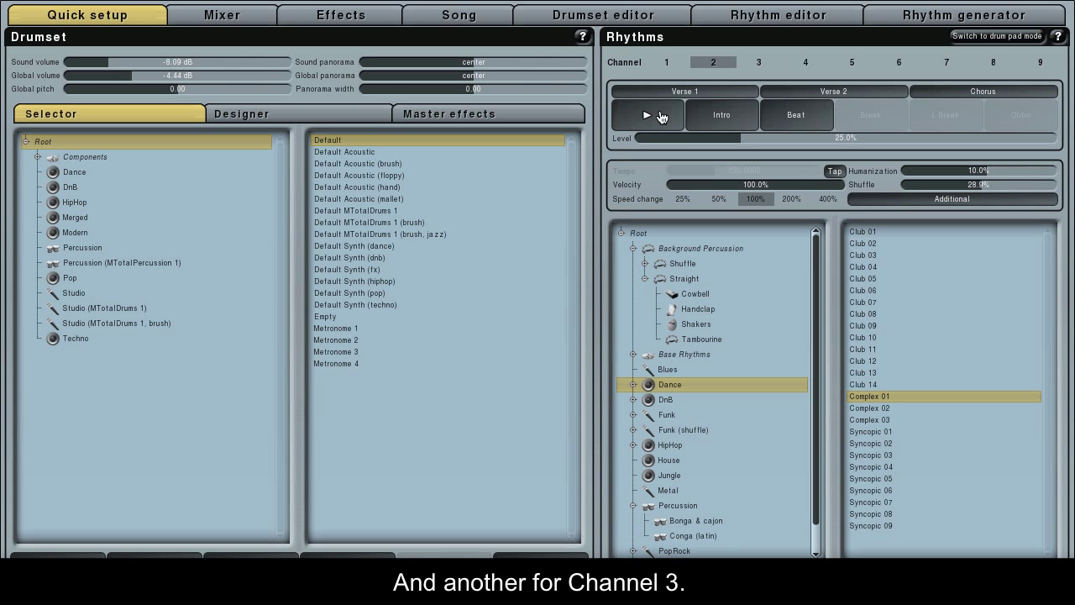
Load the House 07 rhythm into channel 3, play it and stop it.
{"action": "left_click", "coordinate": [756, 65]}
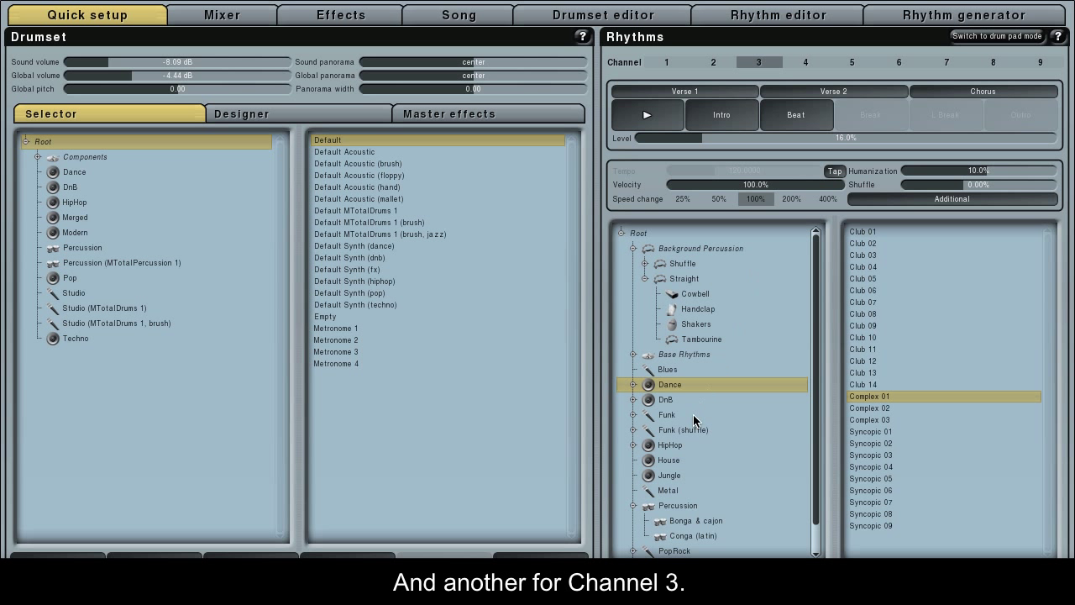
{"action": "left_click", "coordinate": [669, 460]}
{"action": "left_click", "coordinate": [881, 303]}
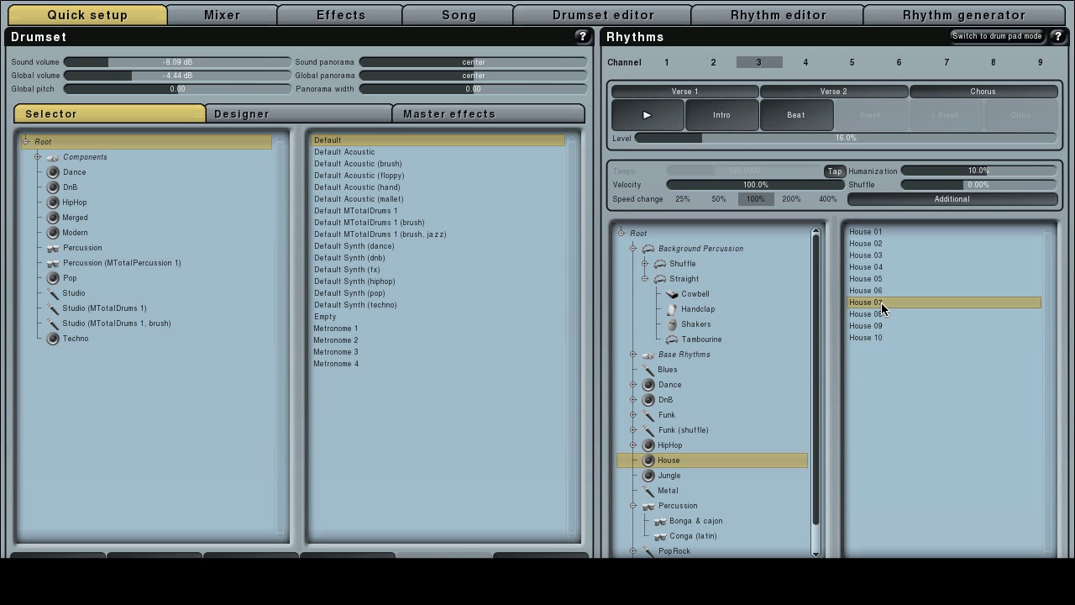
{"action": "left_click", "coordinate": [659, 114]}
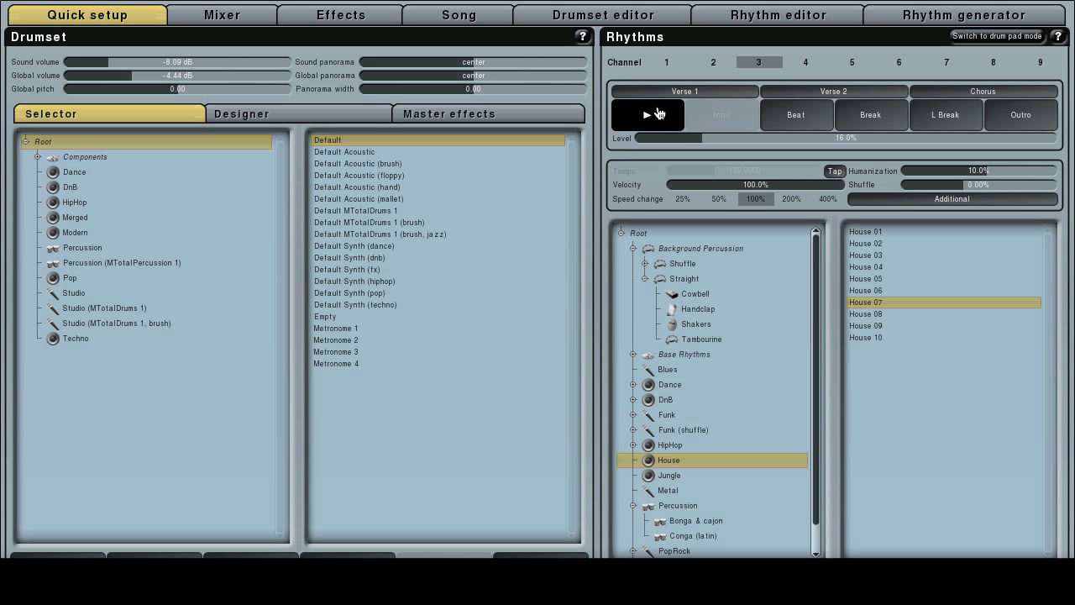
{"action": "left_click", "coordinate": [660, 114]}
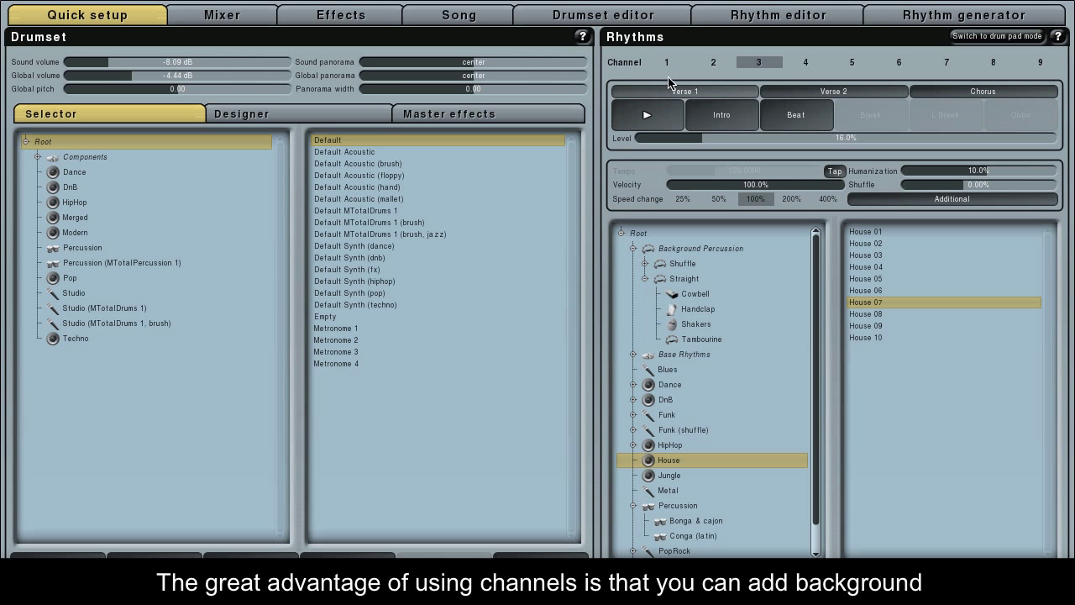
Play channel 1's rhythm and layer the straight tambourine background rhythm Complex 06 over it on channel 2.
{"action": "left_click", "coordinate": [666, 62]}
{"action": "left_click", "coordinate": [664, 114]}
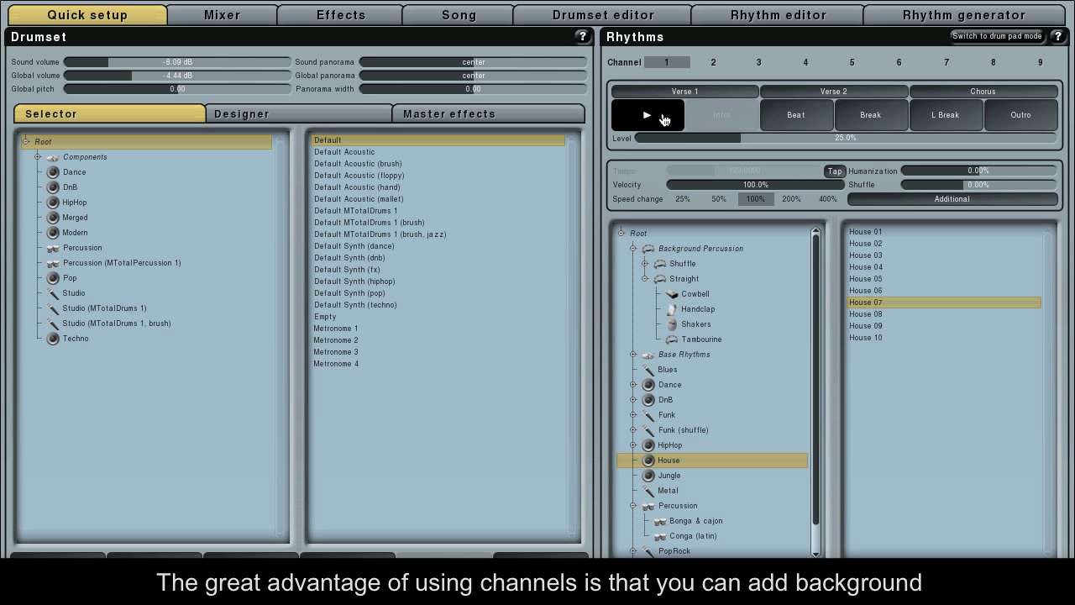
{"action": "left_click", "coordinate": [714, 65]}
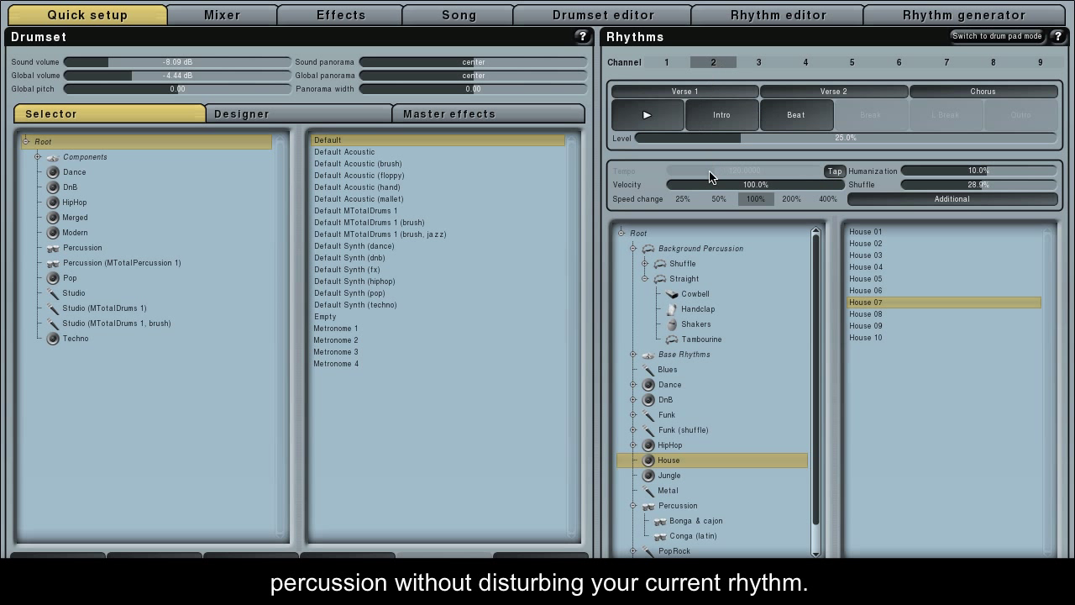
{"action": "left_click", "coordinate": [699, 339]}
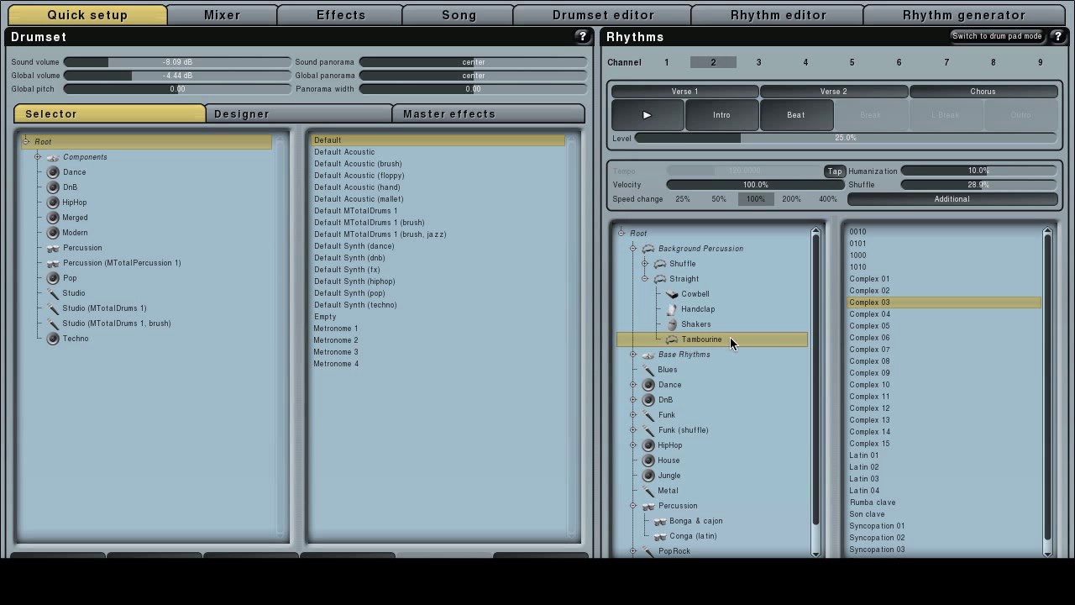
{"action": "left_click", "coordinate": [873, 337]}
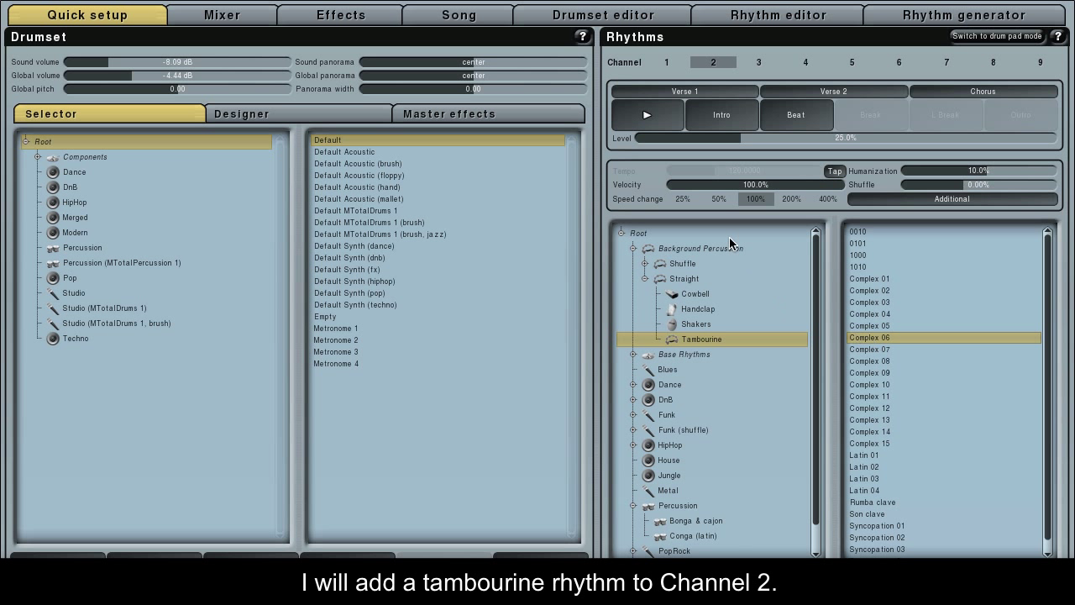
{"action": "left_click", "coordinate": [655, 115]}
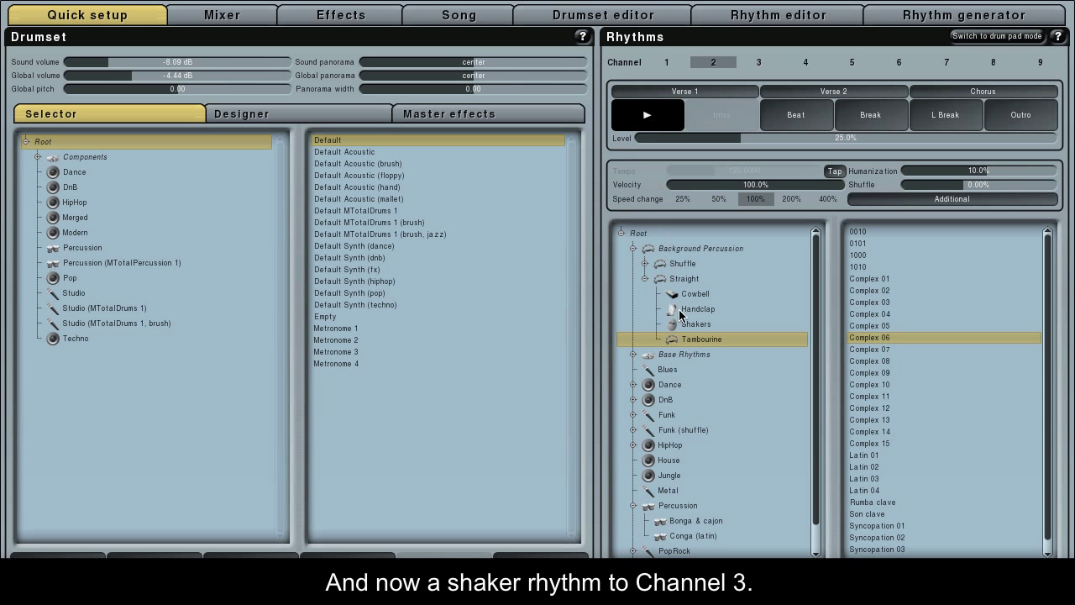
Load the straight shakers background rhythm Complex 13 into channel 3 and play it.
{"action": "left_click", "coordinate": [759, 62]}
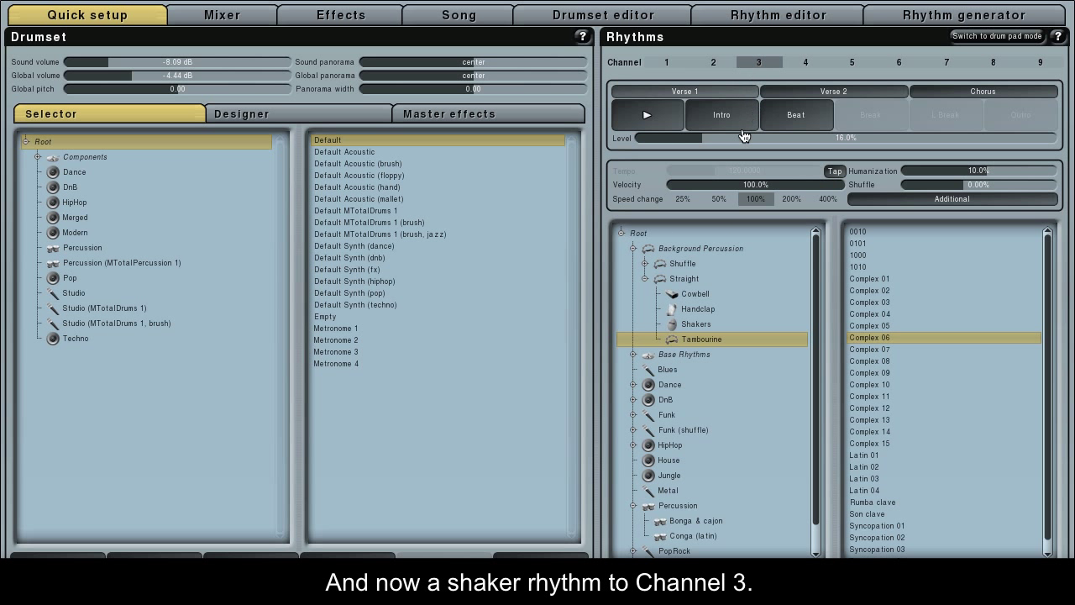
{"action": "left_click", "coordinate": [697, 325]}
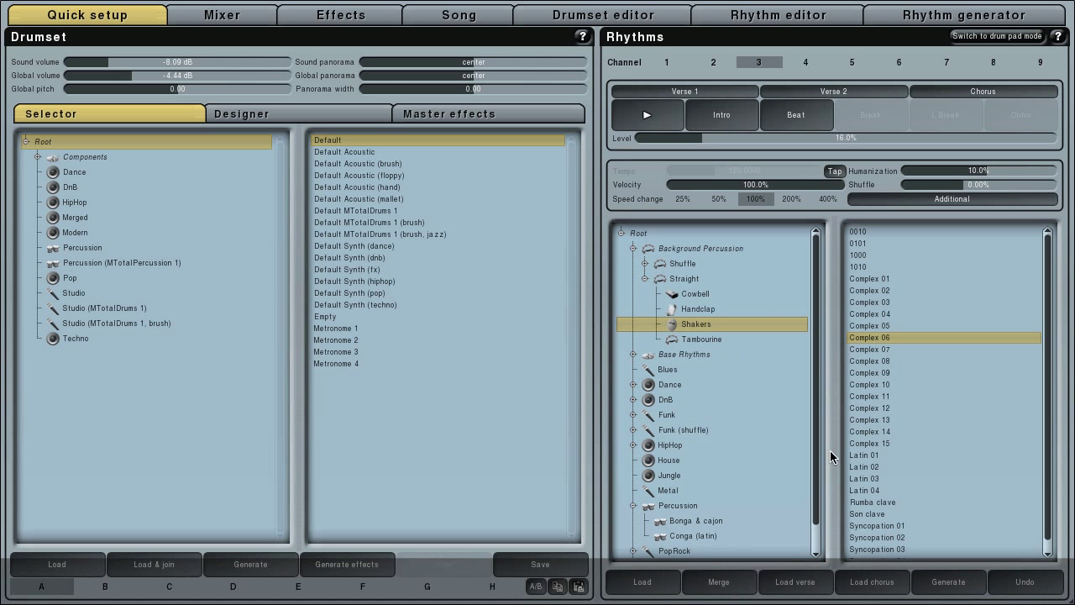
{"action": "left_click", "coordinate": [871, 420]}
{"action": "left_click", "coordinate": [661, 116]}
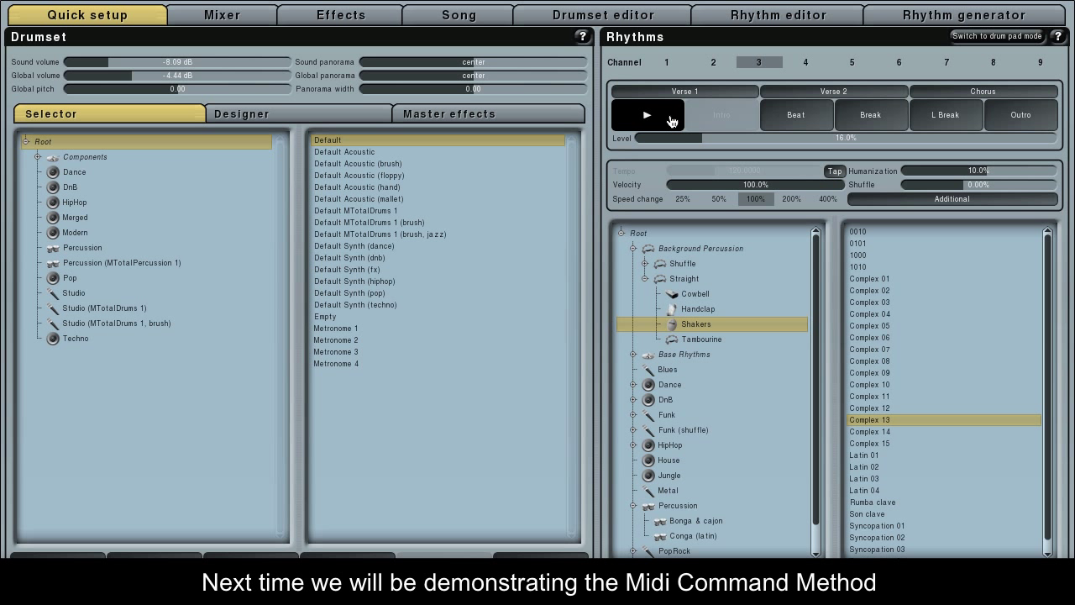
Stop the playing rhythms on channels 3, 2 and 1 in turn.
{"action": "left_click", "coordinate": [672, 122]}
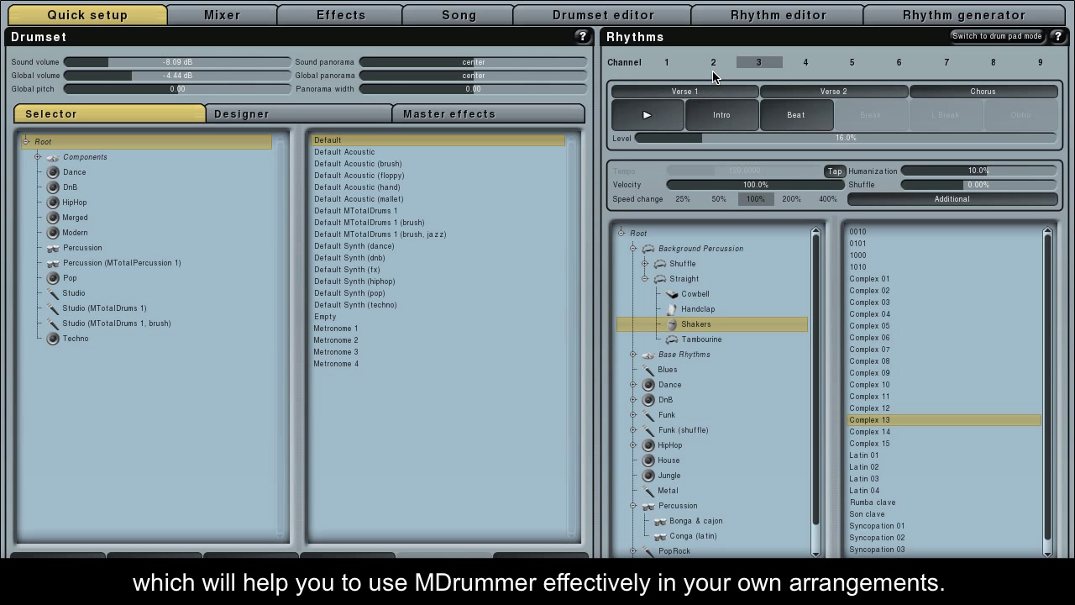
{"action": "left_click", "coordinate": [713, 62]}
{"action": "left_click", "coordinate": [666, 117]}
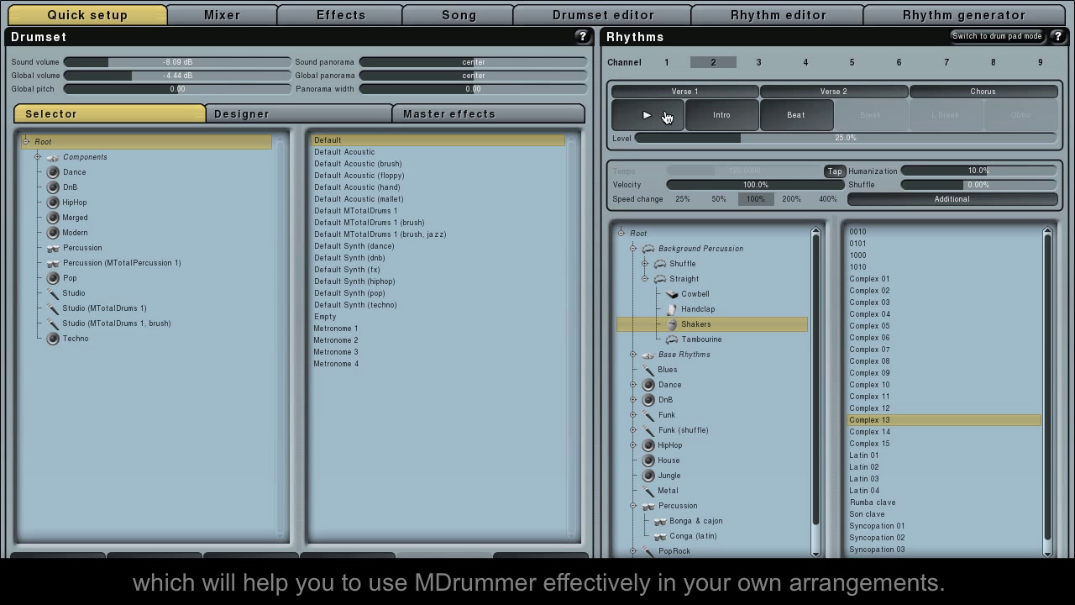
{"action": "left_click", "coordinate": [666, 62]}
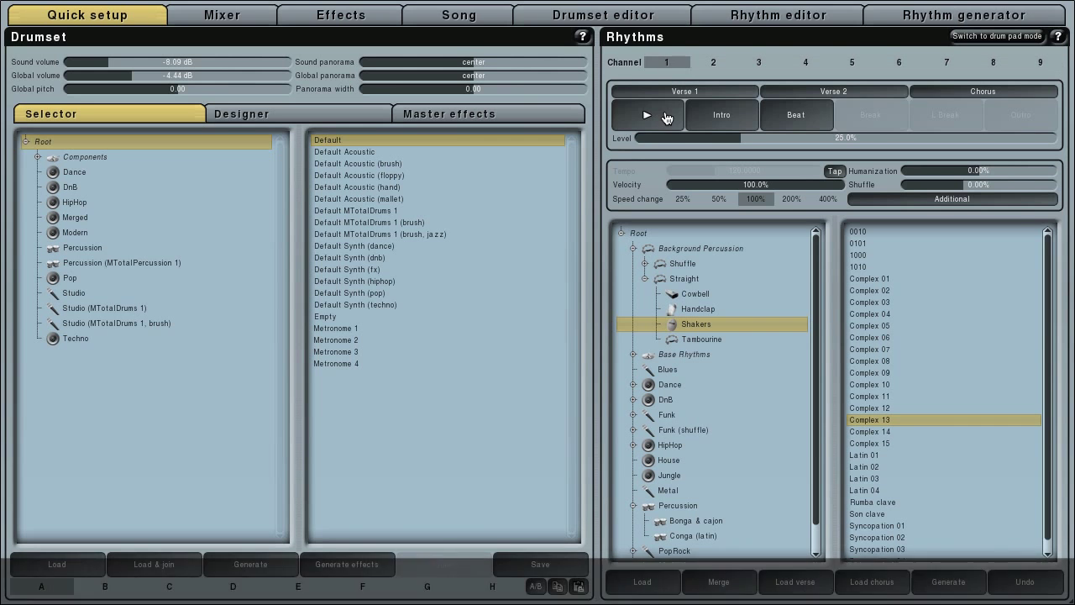